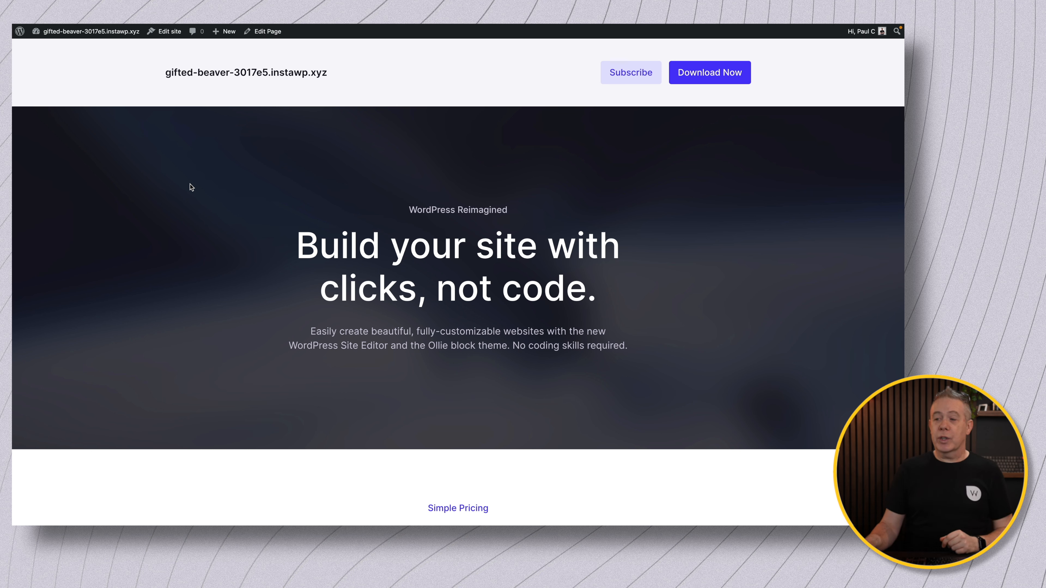
# Scroll to the membership form and check the Lifetime Membership choices, leaving Gold Access selected.
pyautogui.scroll(-10, 191, 187)
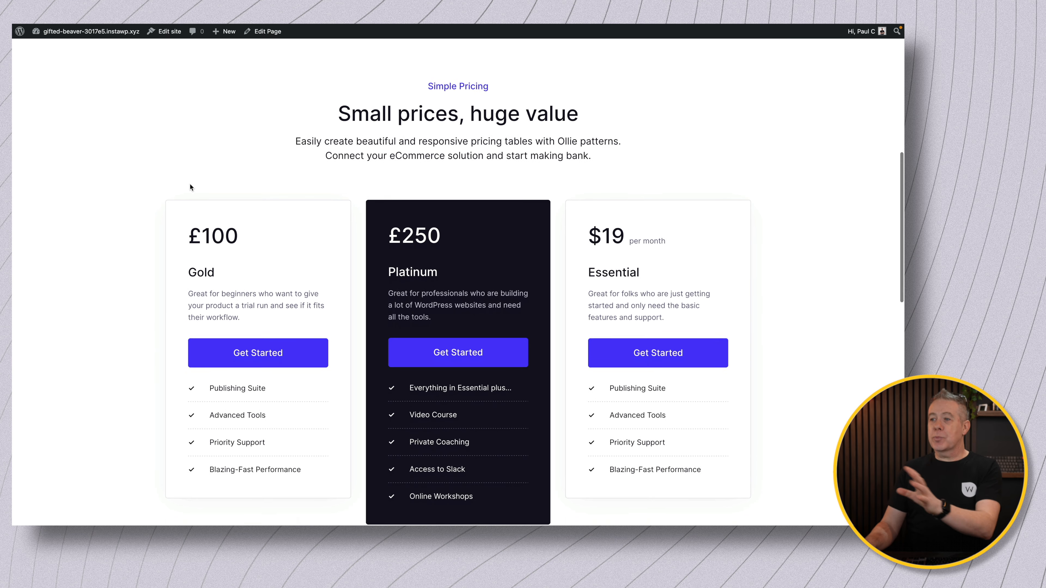
pyautogui.scroll(-3, 189, 187)
pyautogui.scroll(-9, 190, 184)
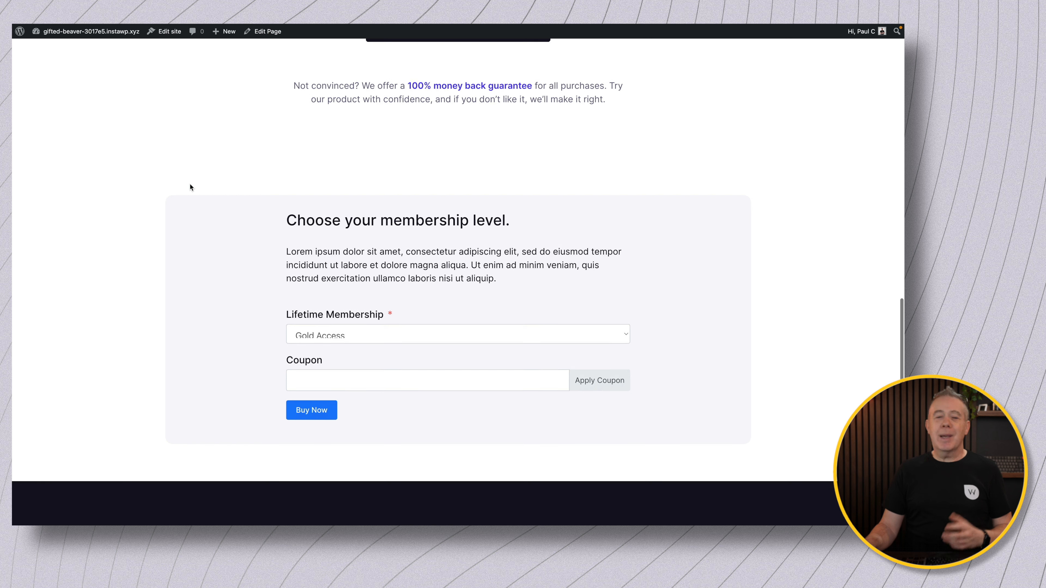
pyautogui.click(346, 333)
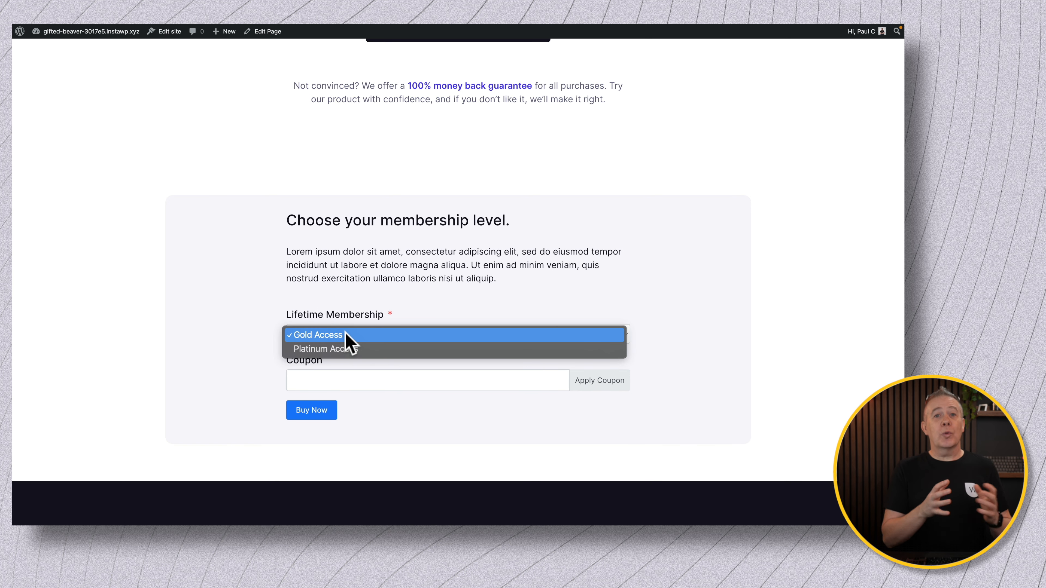
pyautogui.click(225, 367)
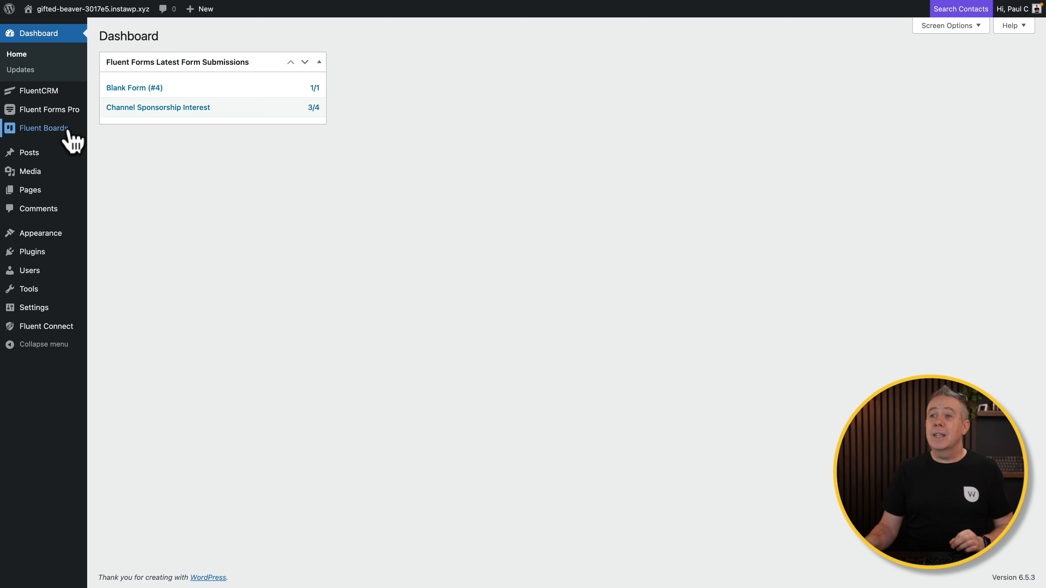
# Open the Fluent Forms Global Settings payment section and view the Currency tab, British Pound by default.
pyautogui.moveTo(63, 112)
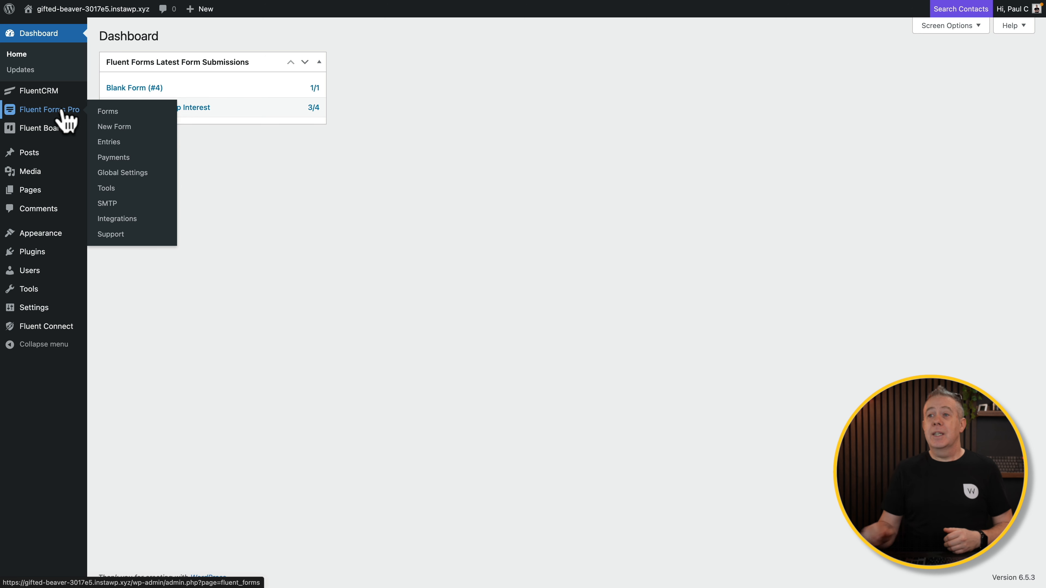
pyautogui.click(117, 172)
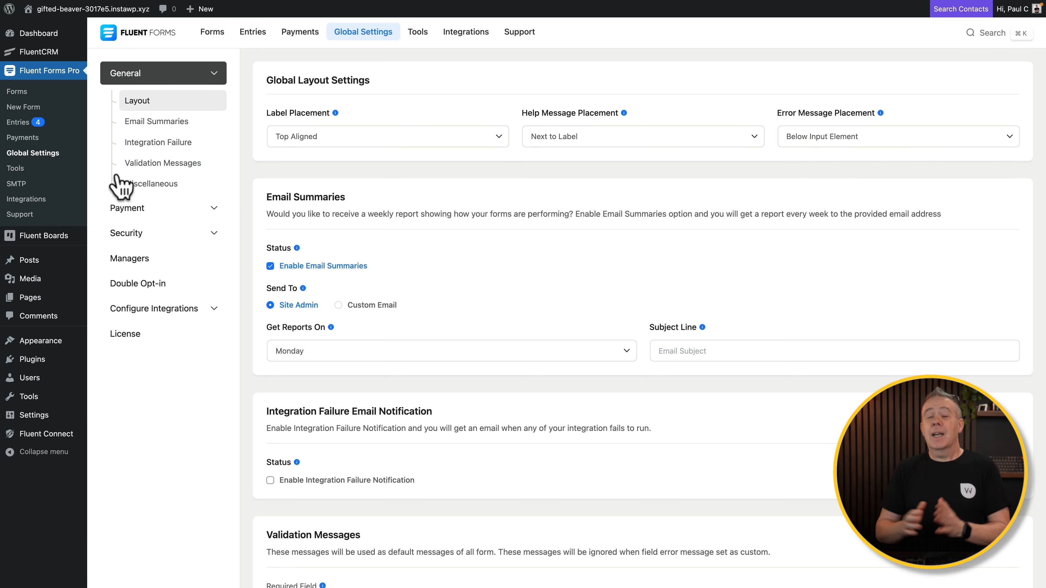
pyautogui.click(203, 204)
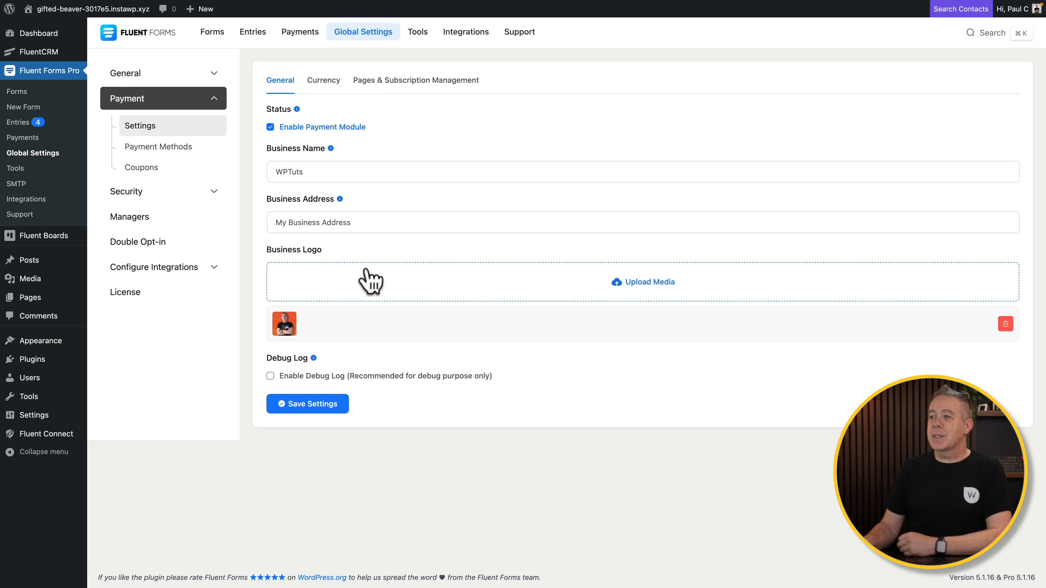
pyautogui.click(318, 80)
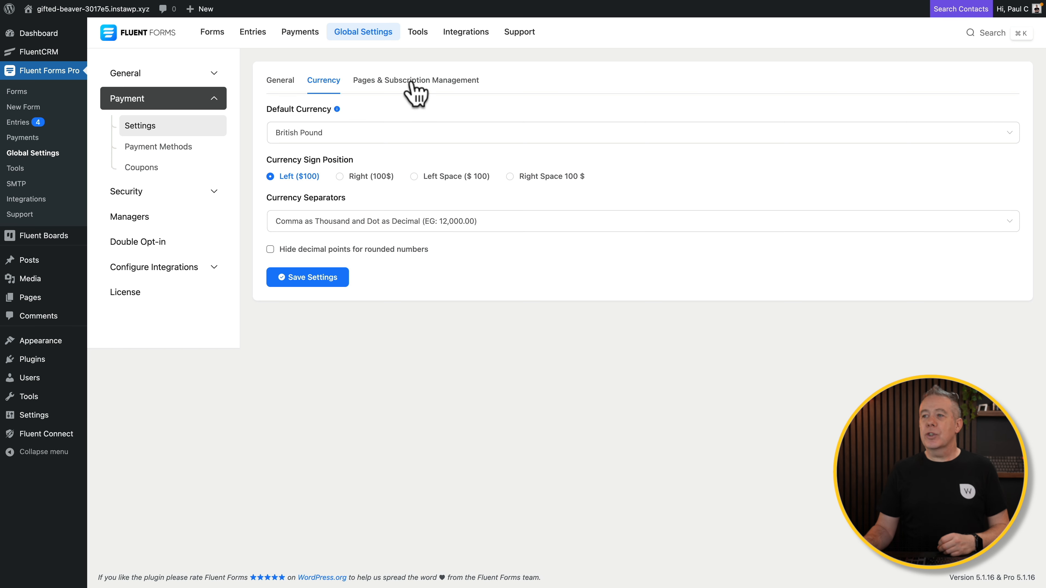
# Copy the [fluentform_payments] shortcode from the Pages & Subscription Management settings.
pyautogui.click(416, 92)
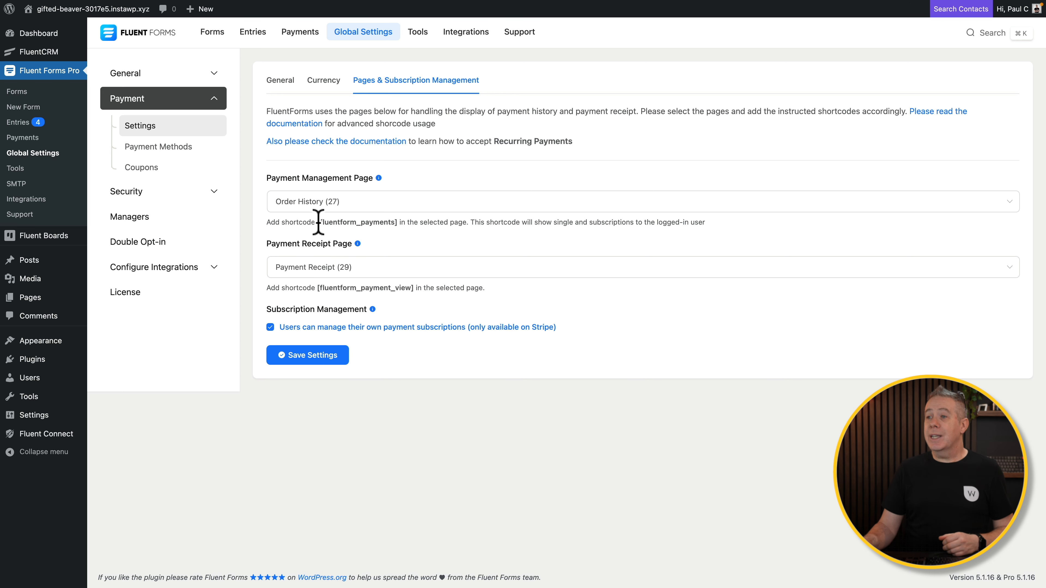
pyautogui.moveTo(318, 222); pyautogui.dragTo(400, 223)
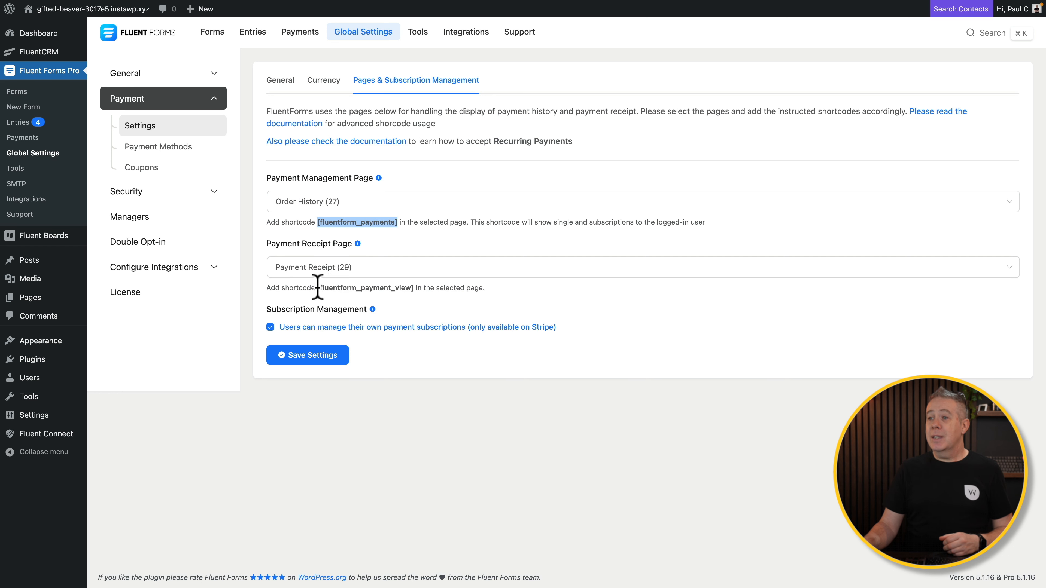
pyautogui.rightClick(325, 221)
pyautogui.click(342, 238)
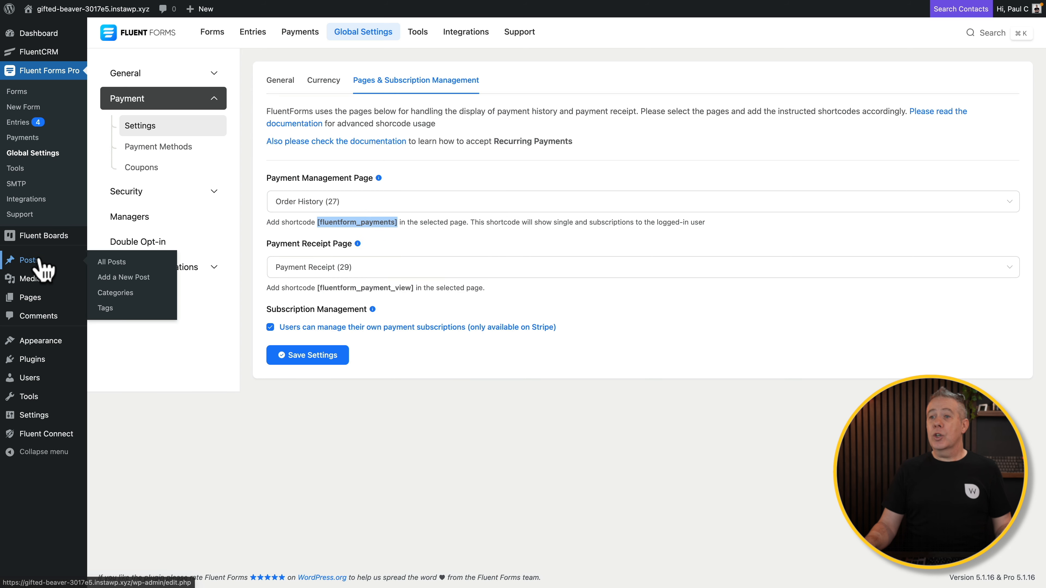
# Paste [fluentform_payments] into the Order History page, update it, and return to Fluent Forms settings.
pyautogui.click(36, 299)
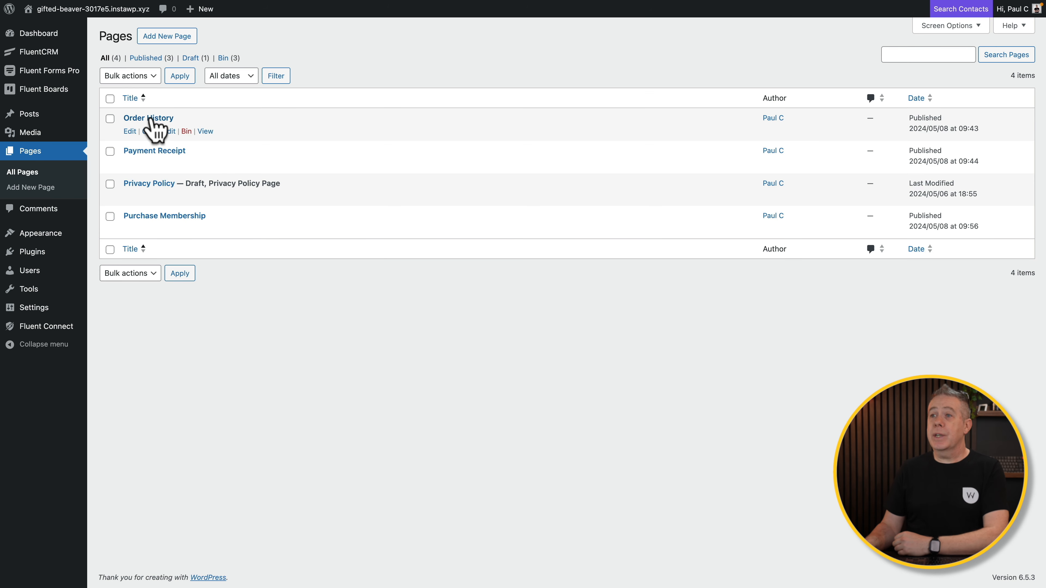
pyautogui.click(151, 119)
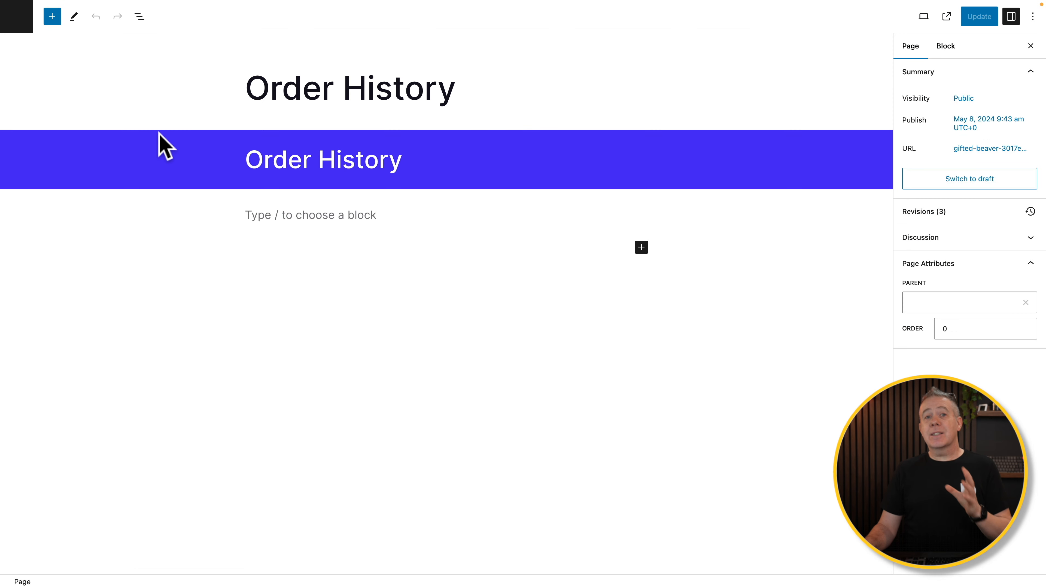
pyautogui.click(325, 219)
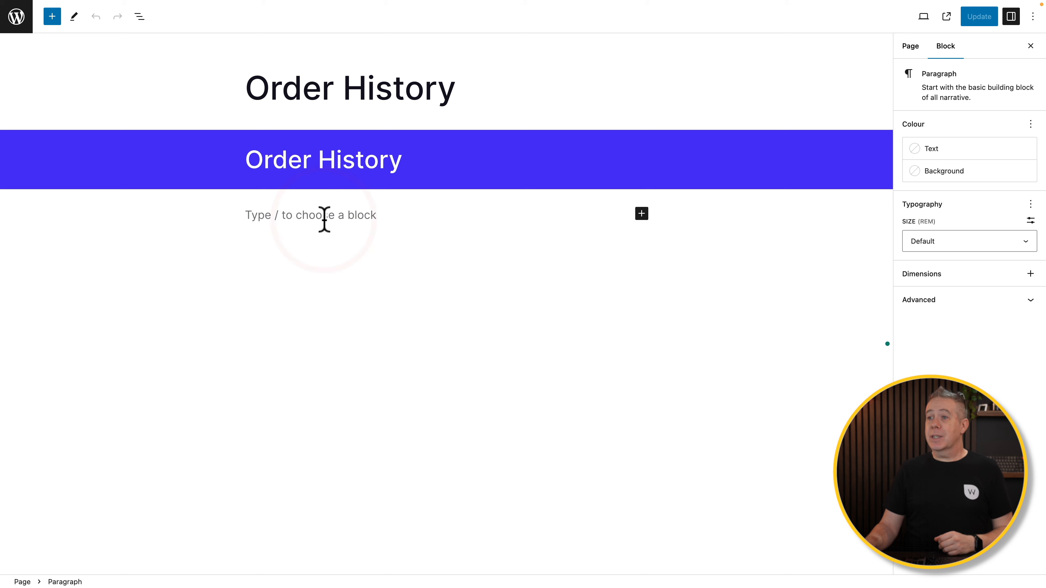
pyautogui.press('super+v')
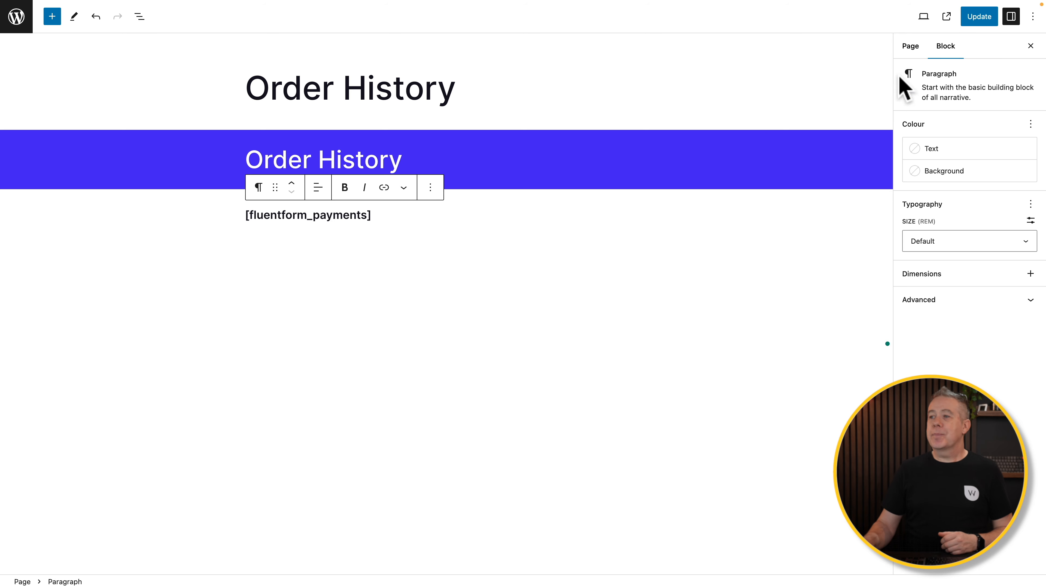
pyautogui.click(988, 22)
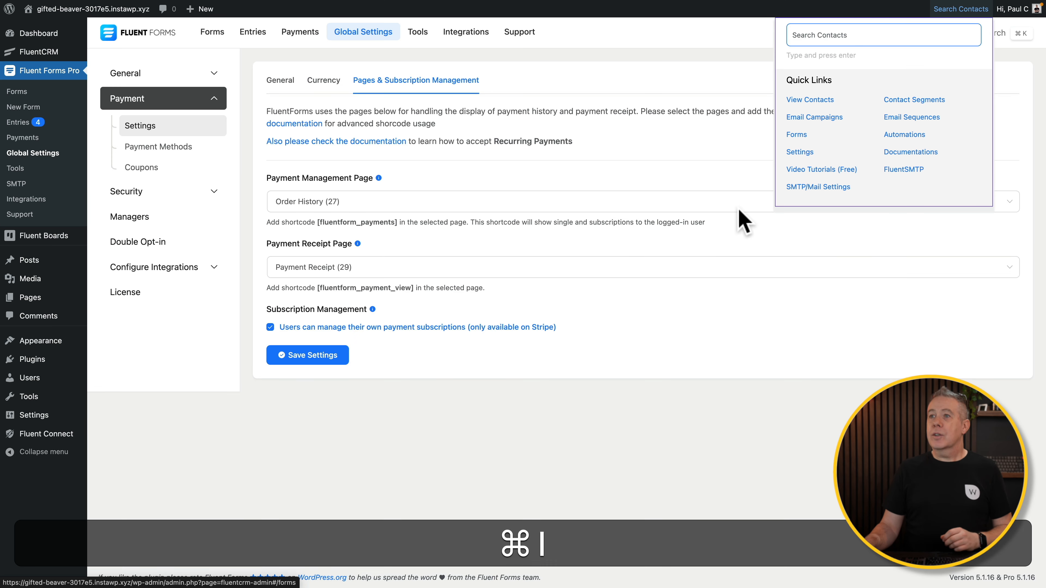
pyautogui.click(585, 309)
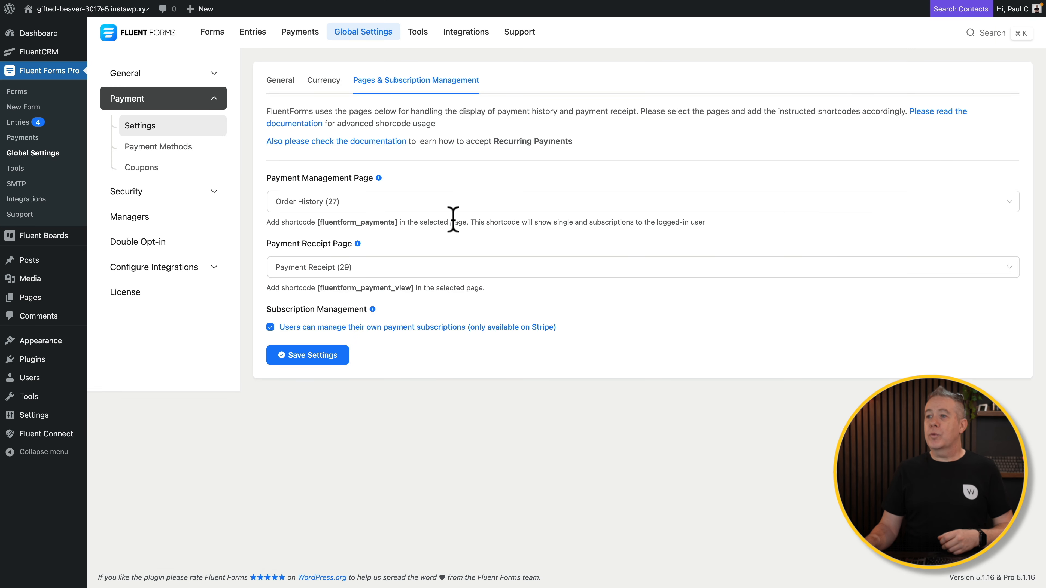
pyautogui.click(440, 201)
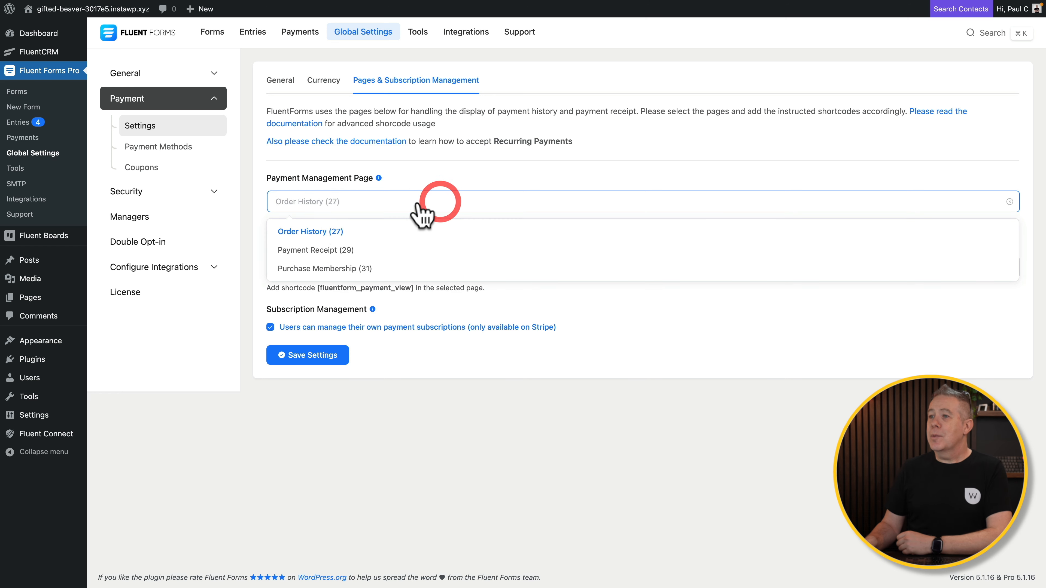
pyautogui.click(325, 232)
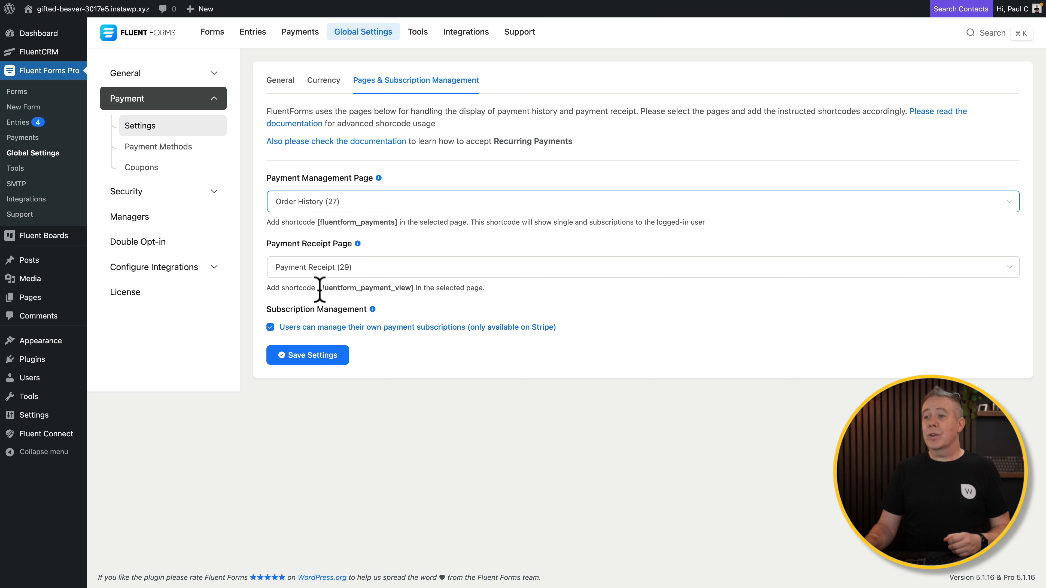
pyautogui.moveTo(317, 288); pyautogui.dragTo(414, 289)
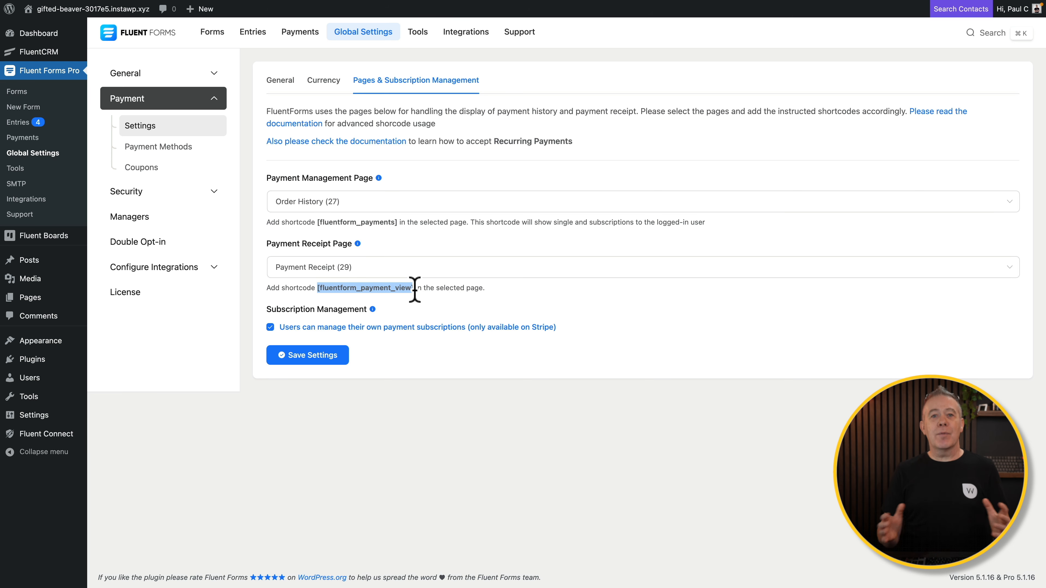
pyautogui.click(282, 411)
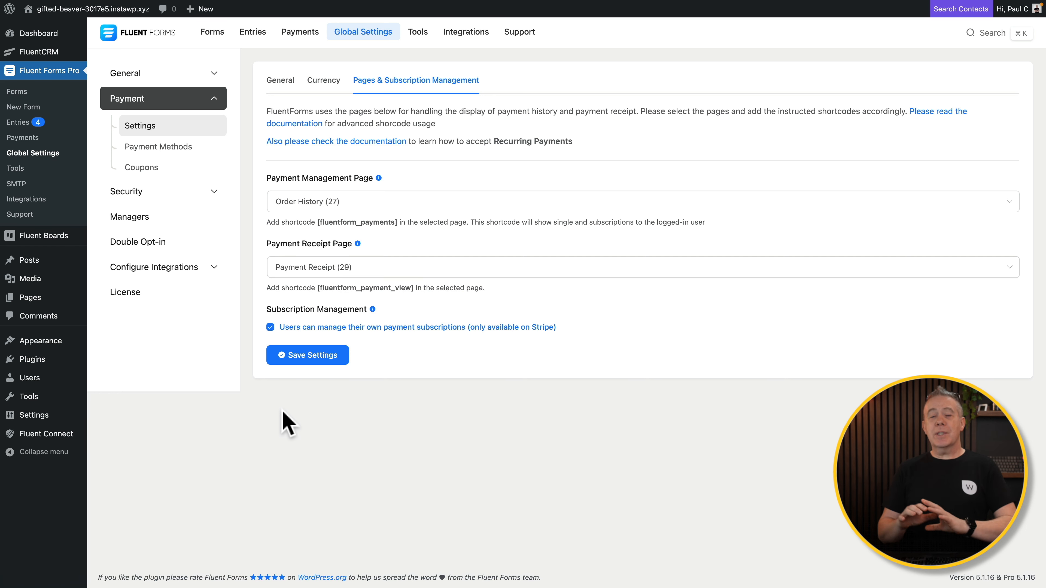
pyautogui.click(152, 149)
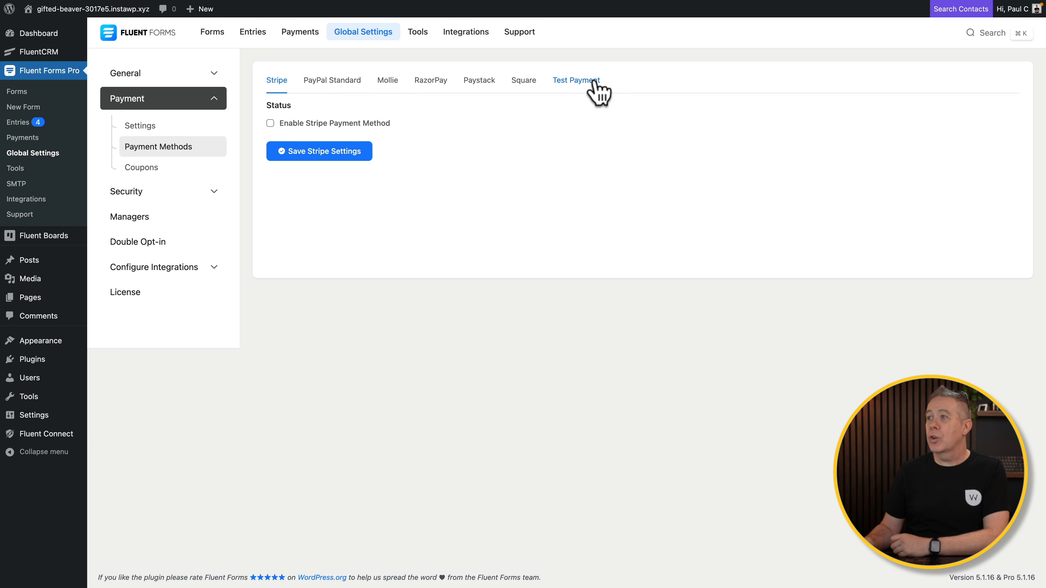
# Review the Test Payment and PayPal Standard settings, leaving the PayPal payment method disabled.
pyautogui.click(585, 82)
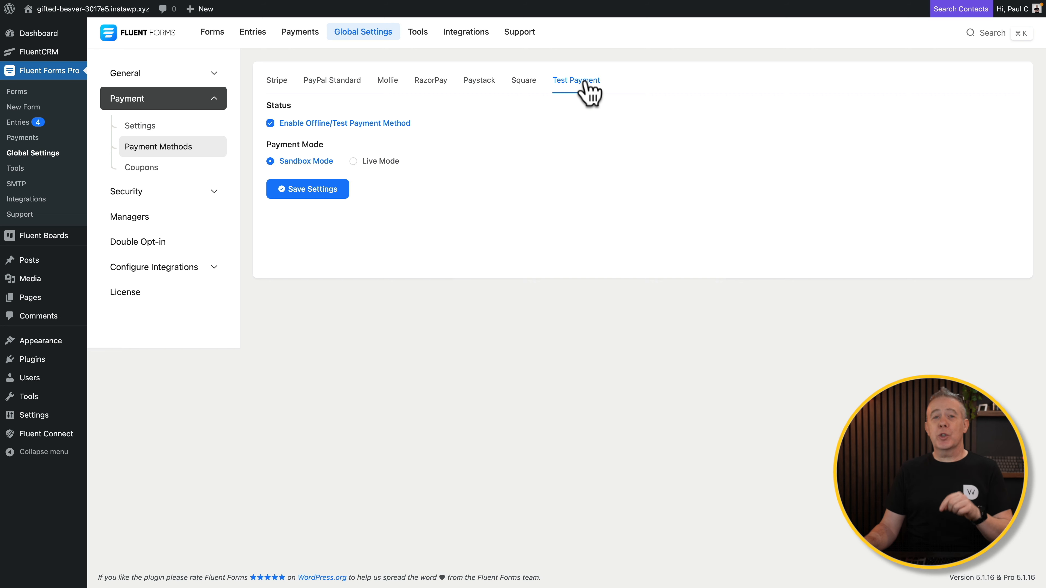
pyautogui.click(319, 84)
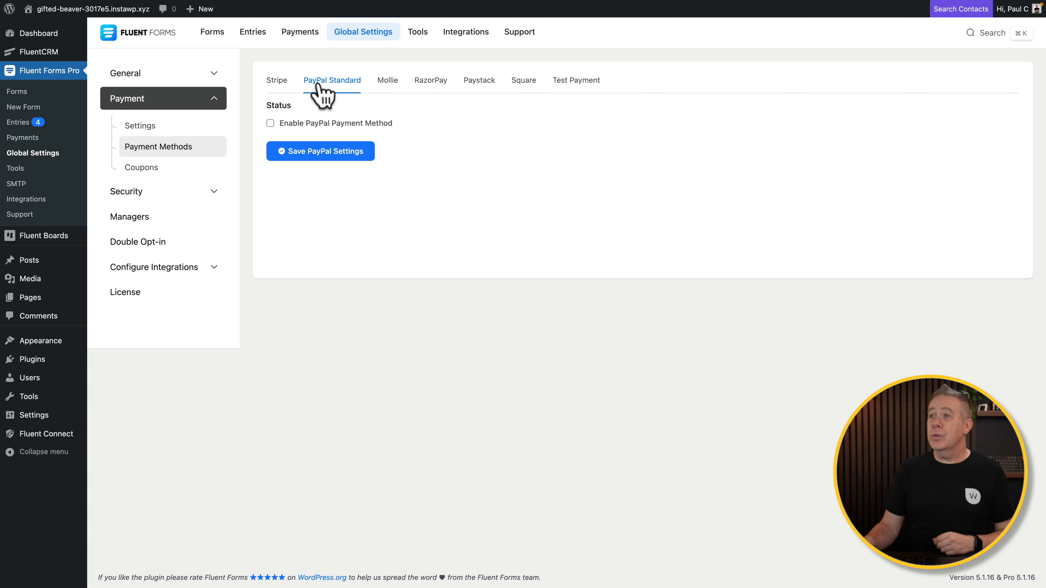
pyautogui.click(270, 123)
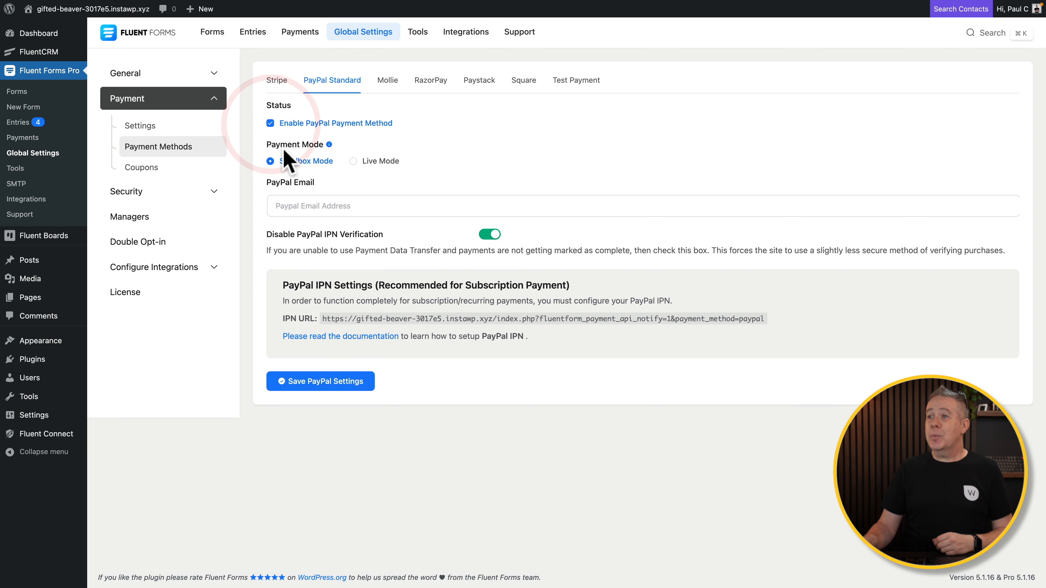
pyautogui.click(354, 204)
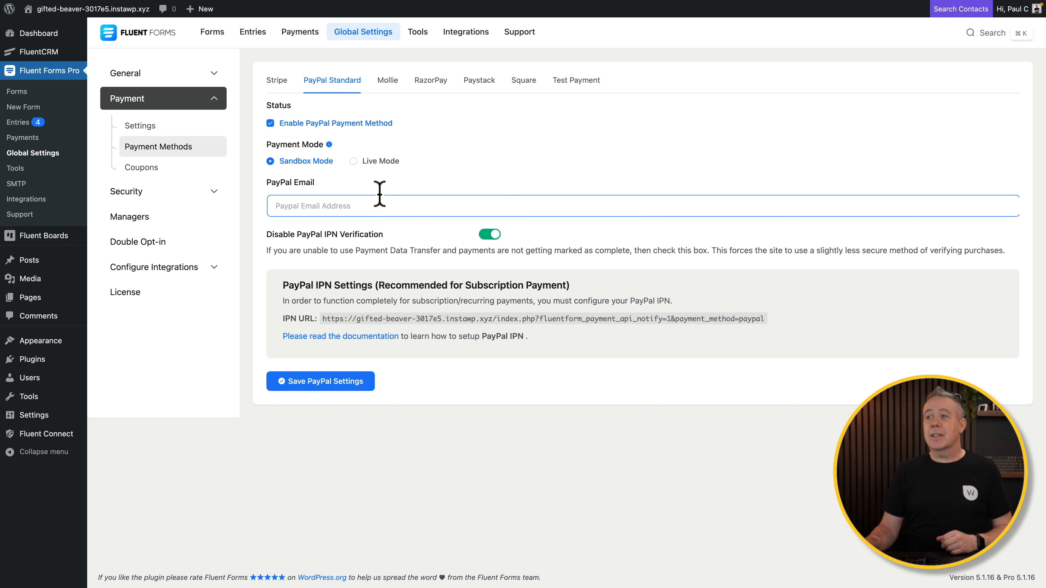
pyautogui.click(270, 123)
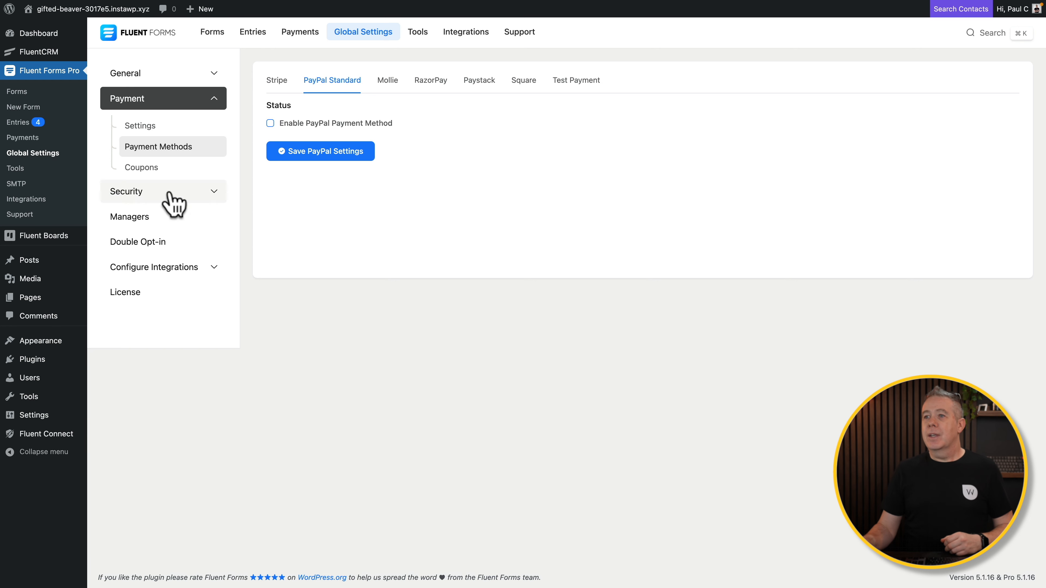
# Open Add New Coupon and review its title, code and failure-message options.
pyautogui.click(150, 170)
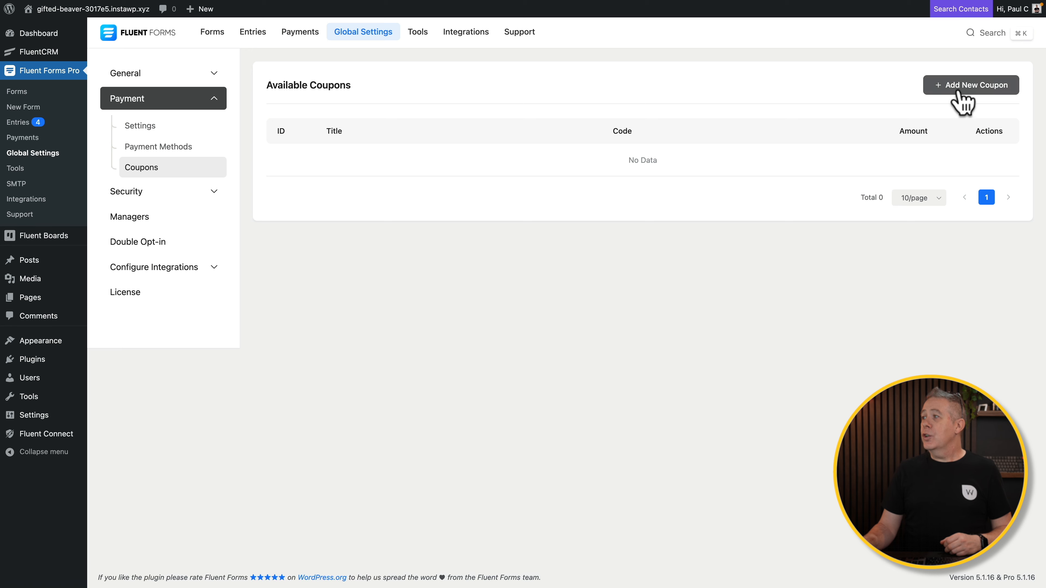
pyautogui.click(959, 92)
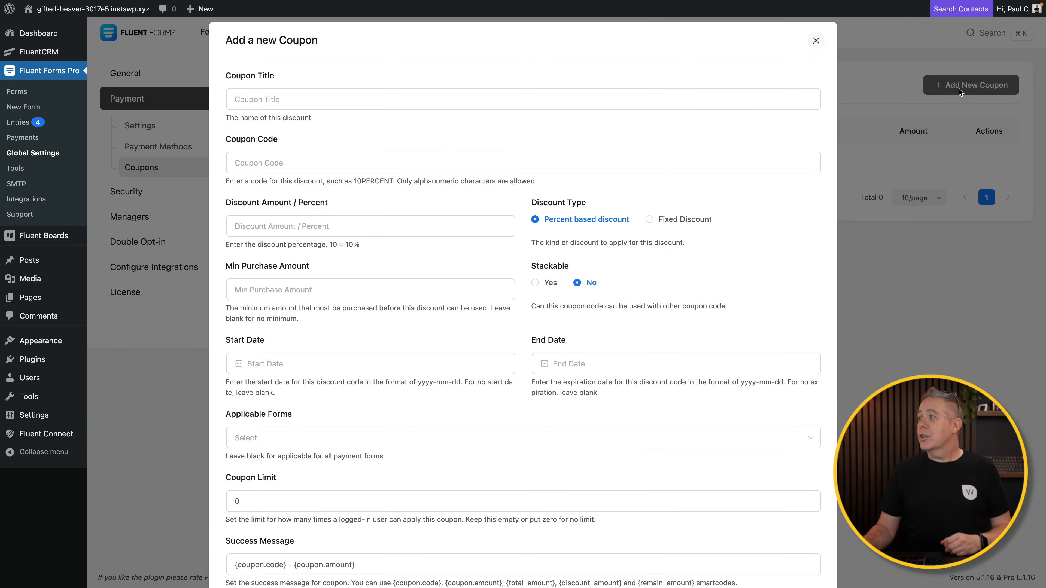
pyautogui.click(305, 100)
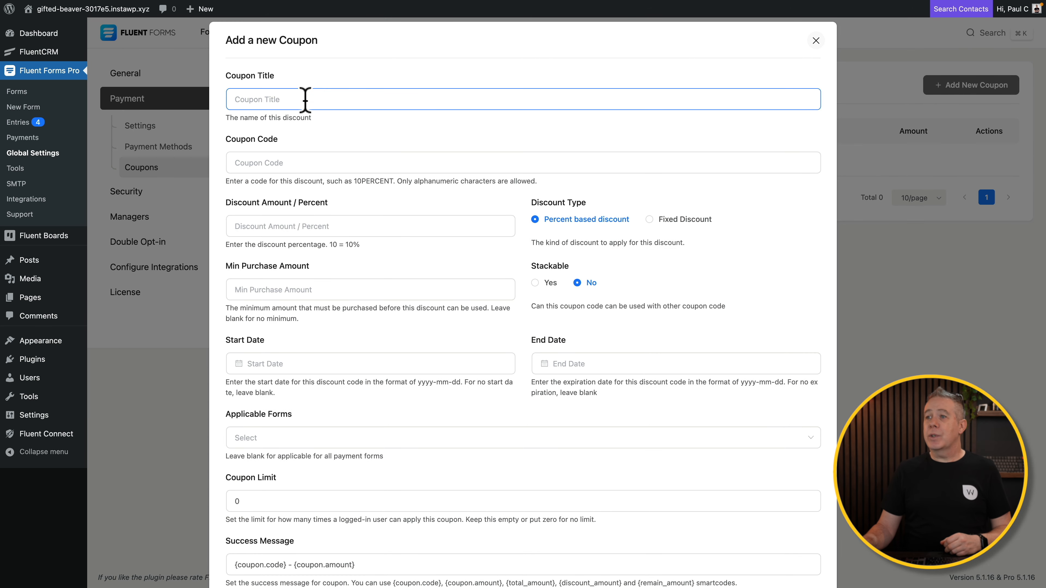
pyautogui.click(324, 167)
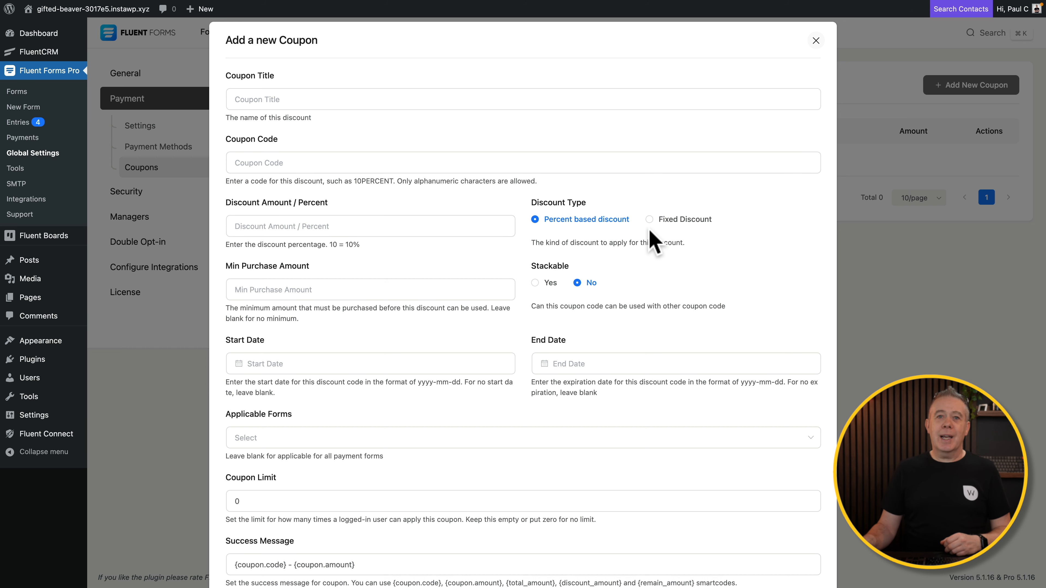
pyautogui.scroll(-5, 618, 357)
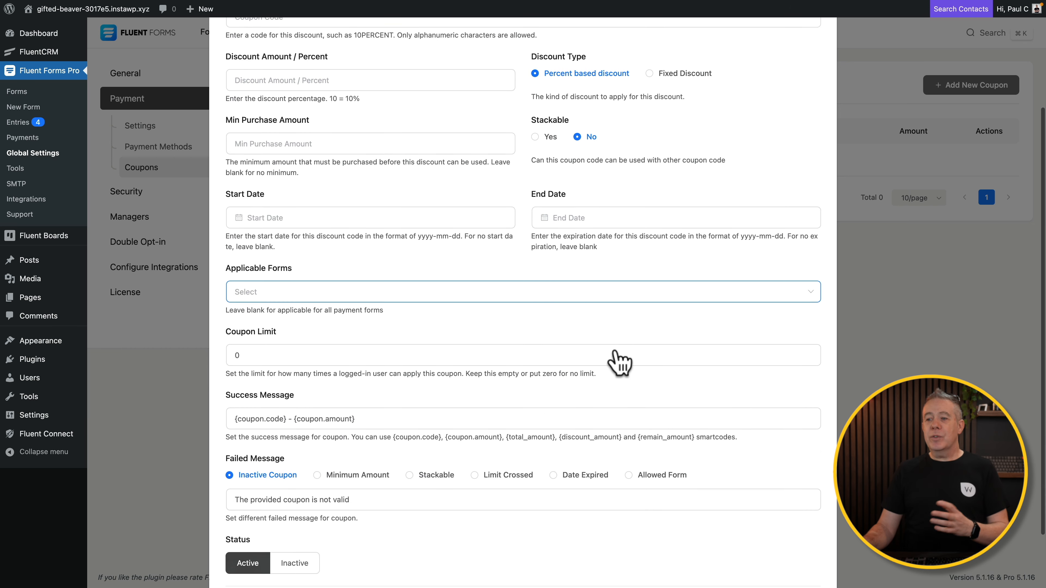
pyautogui.scroll(-3, 615, 351)
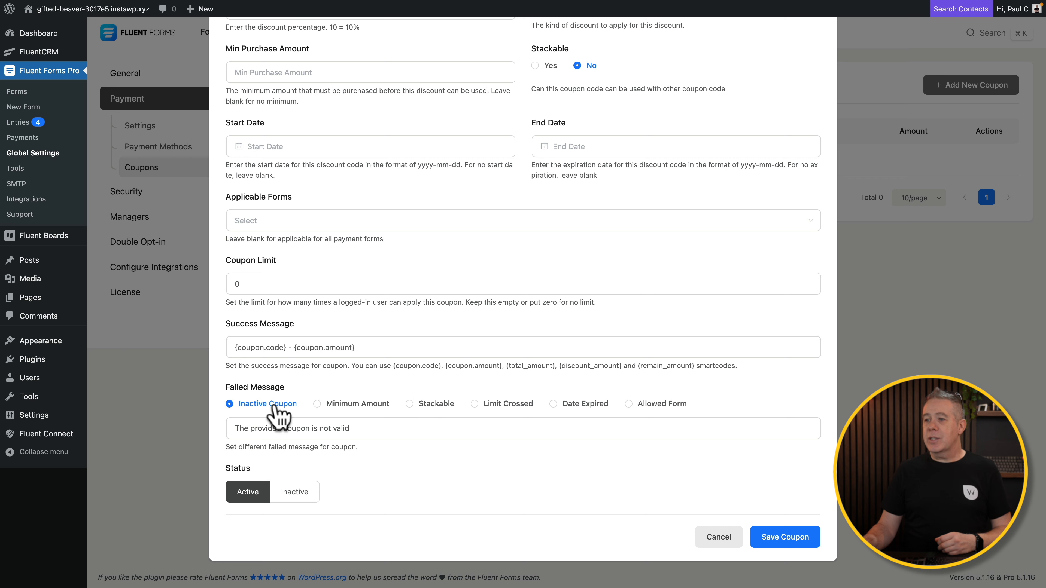
pyautogui.click(318, 405)
pyautogui.click(409, 405)
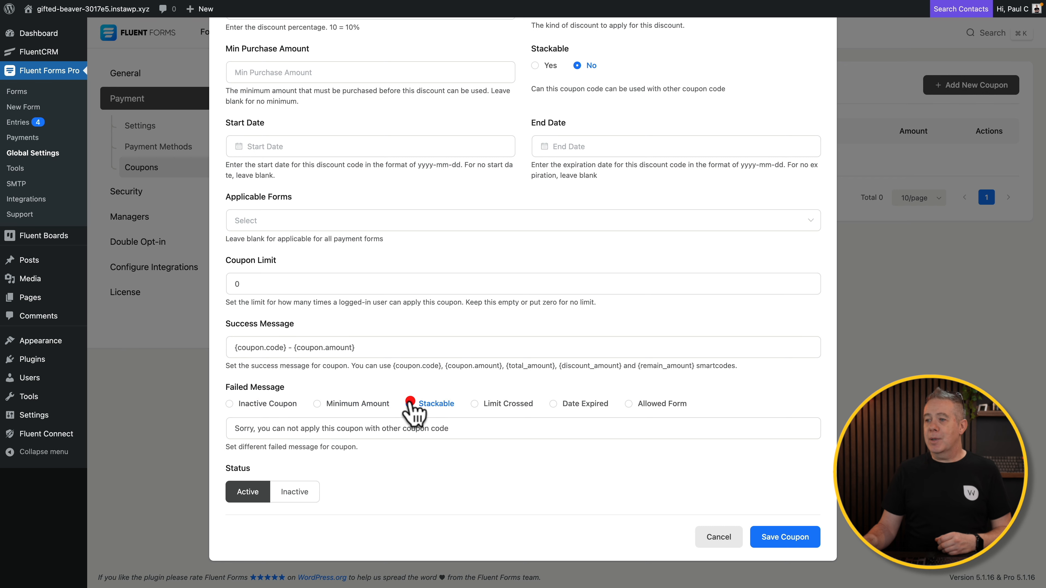
pyautogui.click(478, 405)
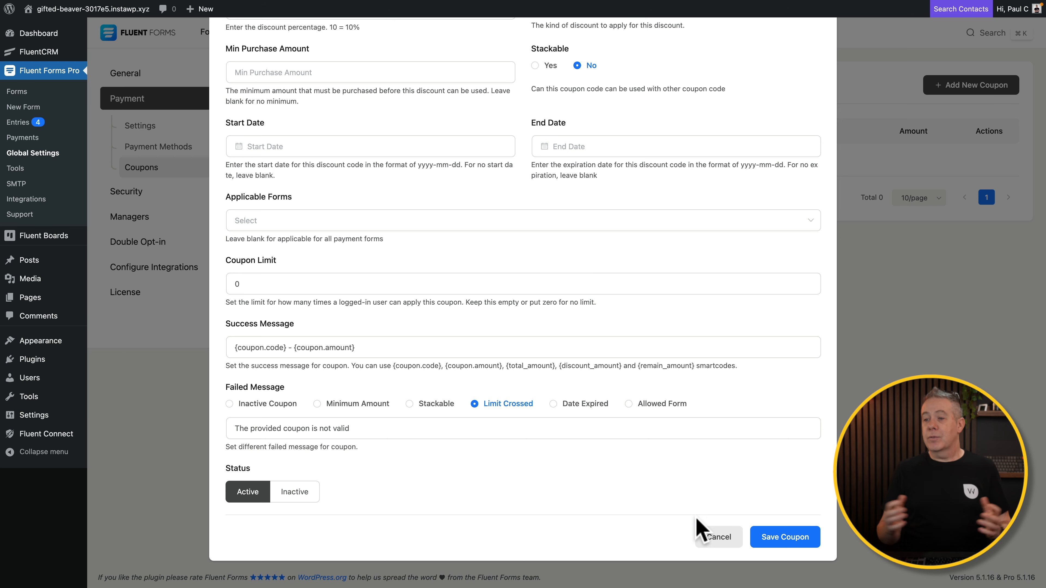
# Cancel the unsaved coupon and create a New Blank Form.
pyautogui.click(714, 539)
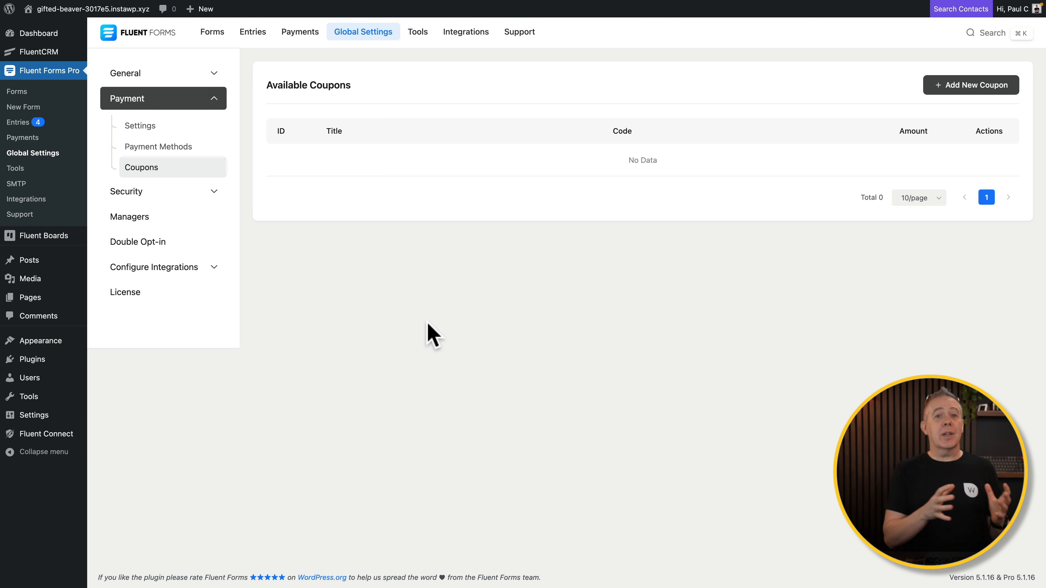
pyautogui.click(26, 109)
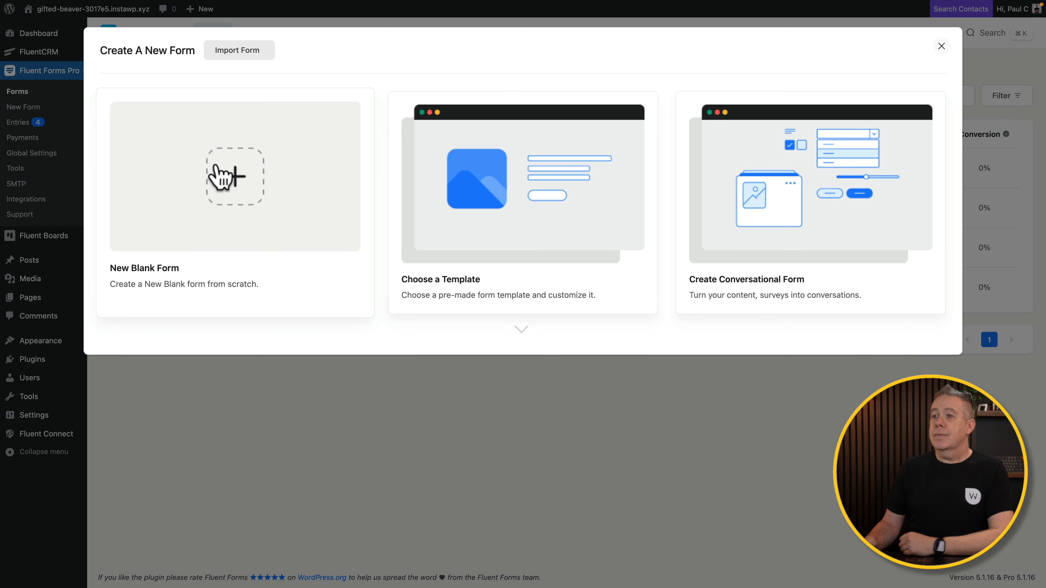
pyautogui.click(218, 175)
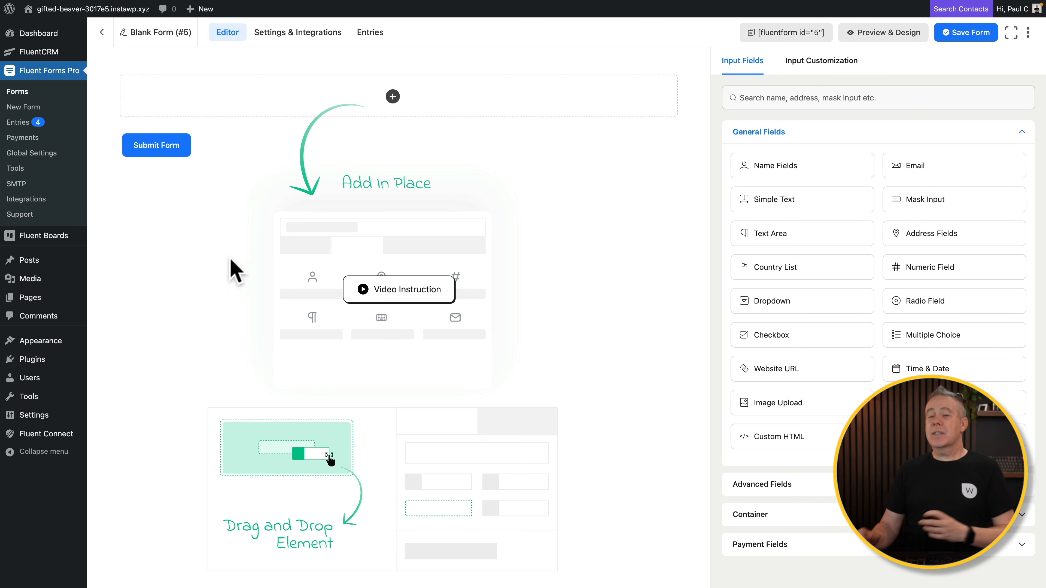
# Collapse General Fields and expand Payment Fields in the Input Fields panel.
pyautogui.click(865, 129)
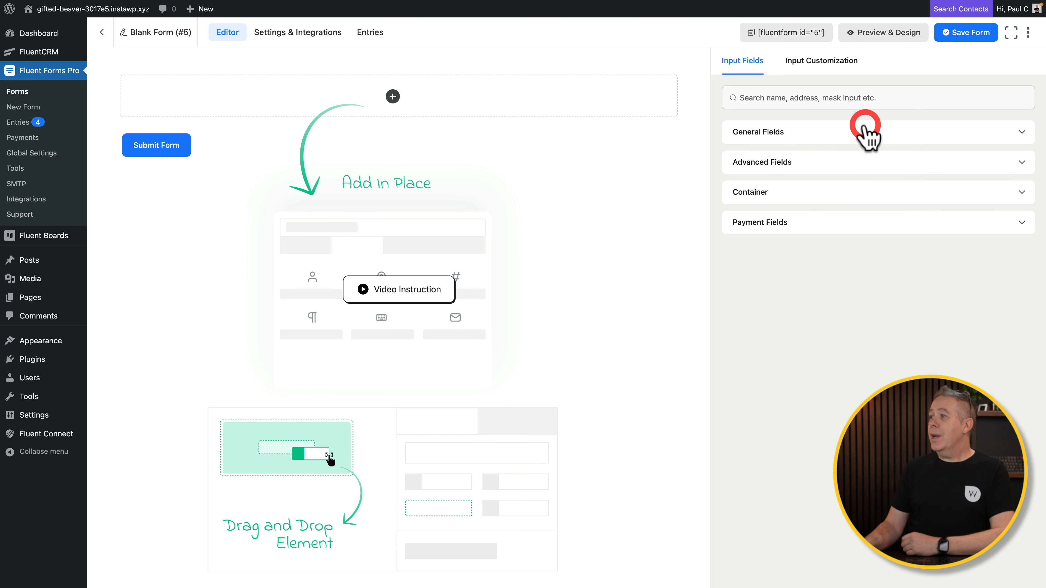
pyautogui.click(774, 227)
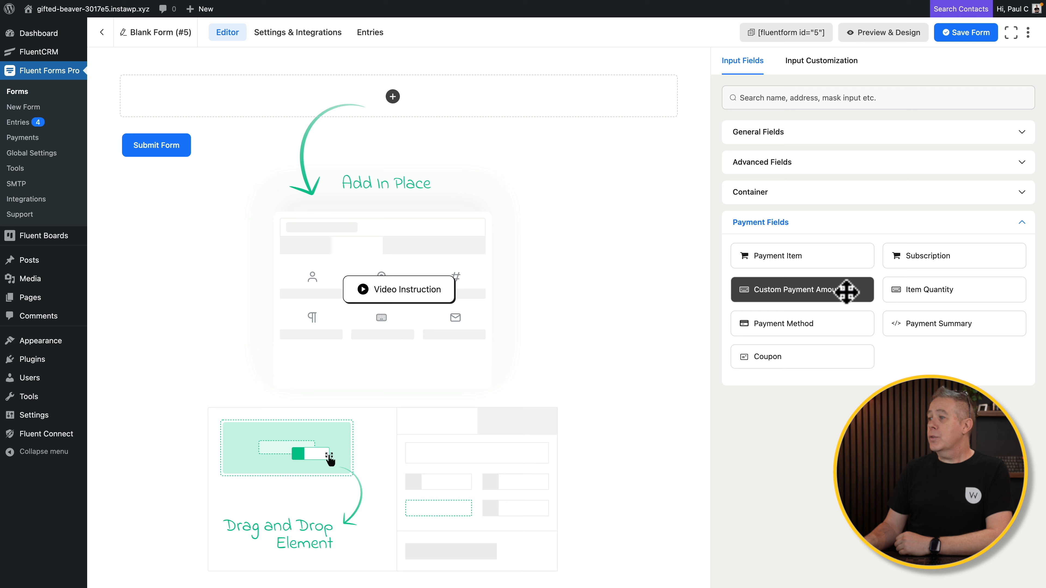
# Add a Payment Item with element label and admin label 'Membership', shown as Select.
pyautogui.click(829, 263)
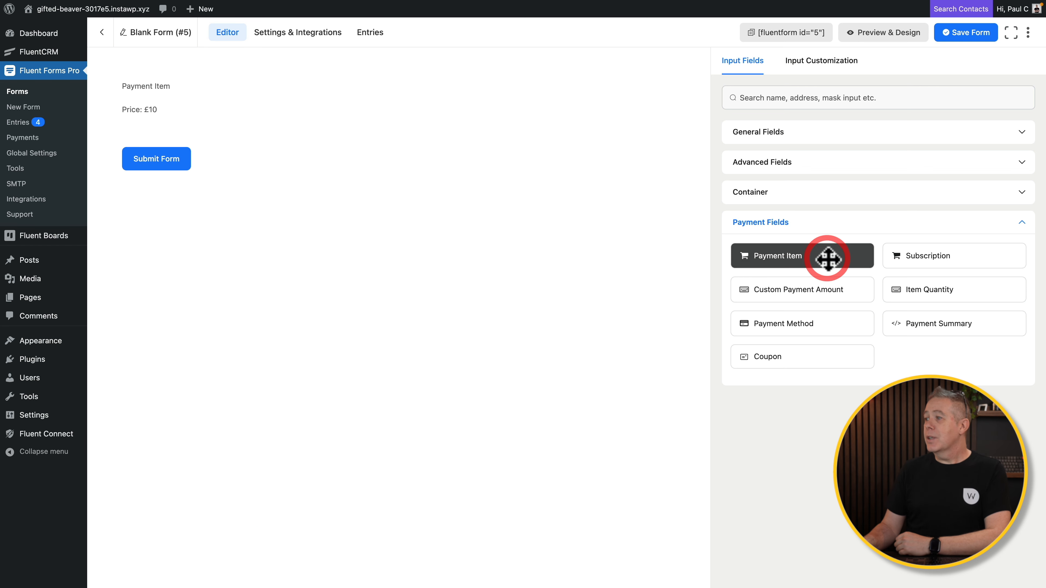
pyautogui.click(184, 100)
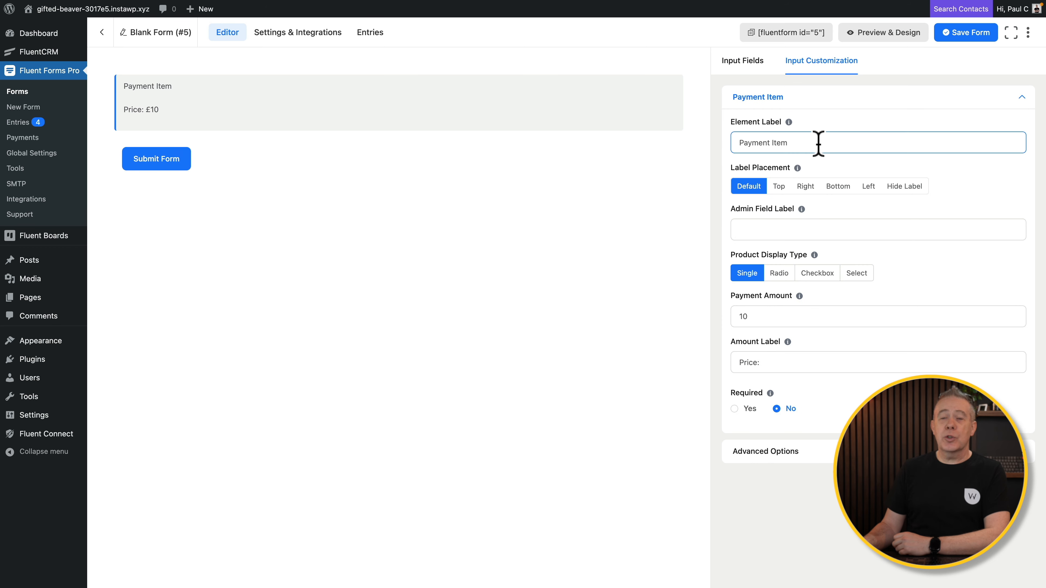
pyautogui.moveTo(788, 144); pyautogui.dragTo(745, 145)
pyautogui.click(741, 146)
pyautogui.tripleClick(738, 143)
pyautogui.write('Membership')
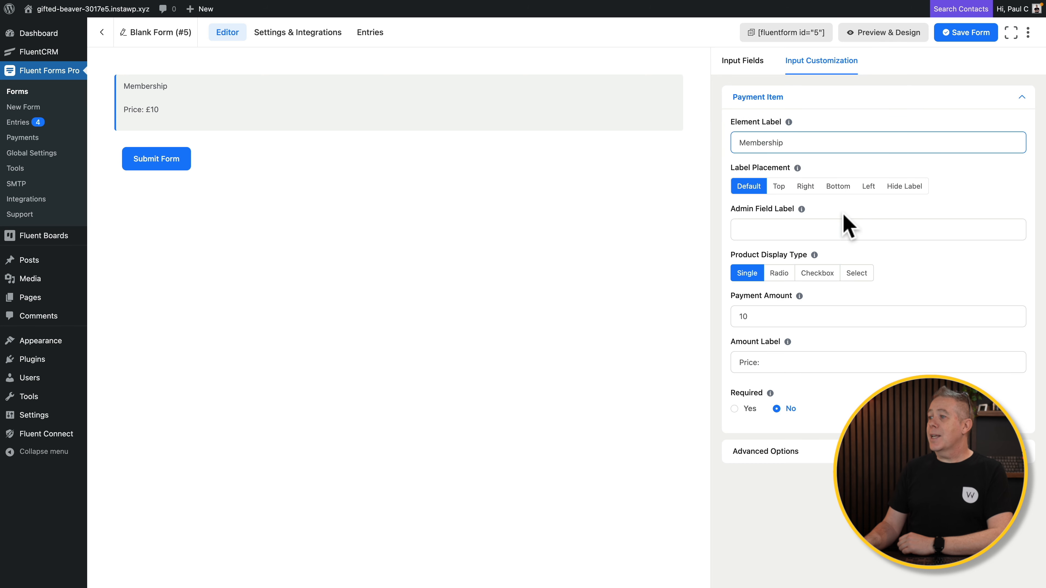
pyautogui.moveTo(786, 144); pyautogui.dragTo(740, 144)
pyautogui.press('super+c')
pyautogui.click(754, 227)
pyautogui.press('super+v')
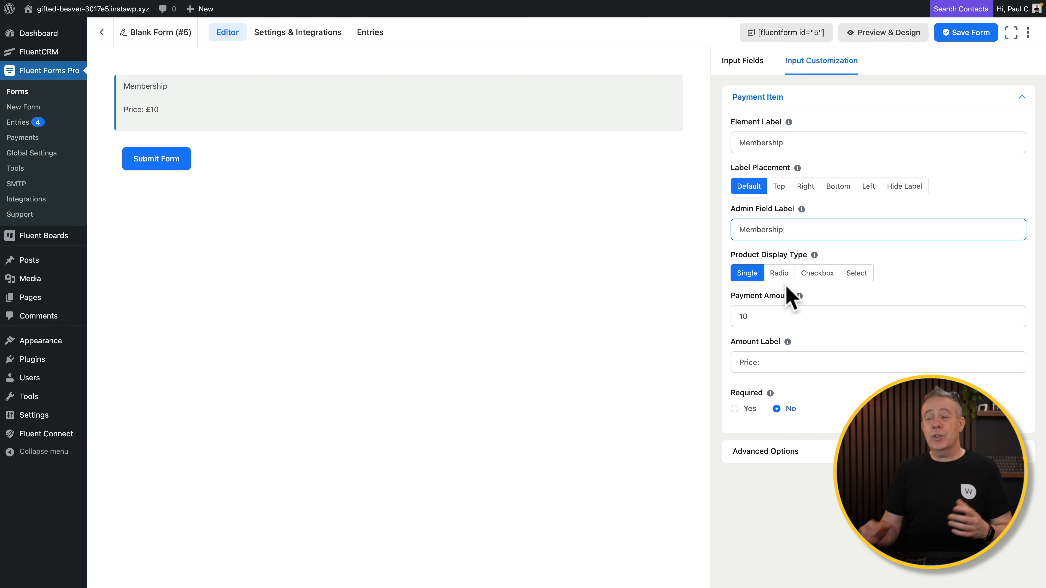
pyautogui.click(856, 274)
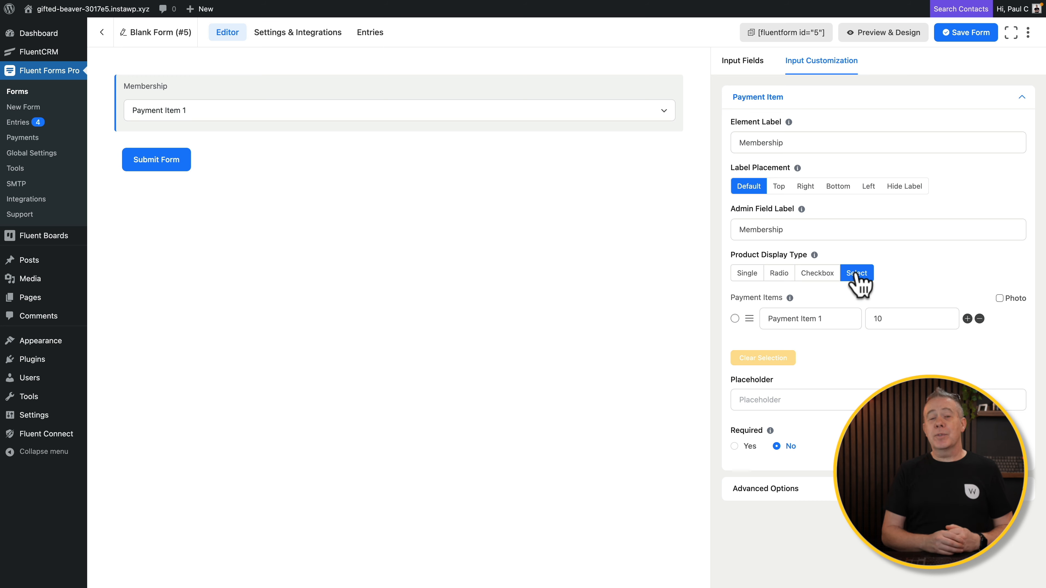
# Set the display type to Select and make the first option Gold Membership at 100.
pyautogui.click(816, 319)
pyautogui.click(818, 275)
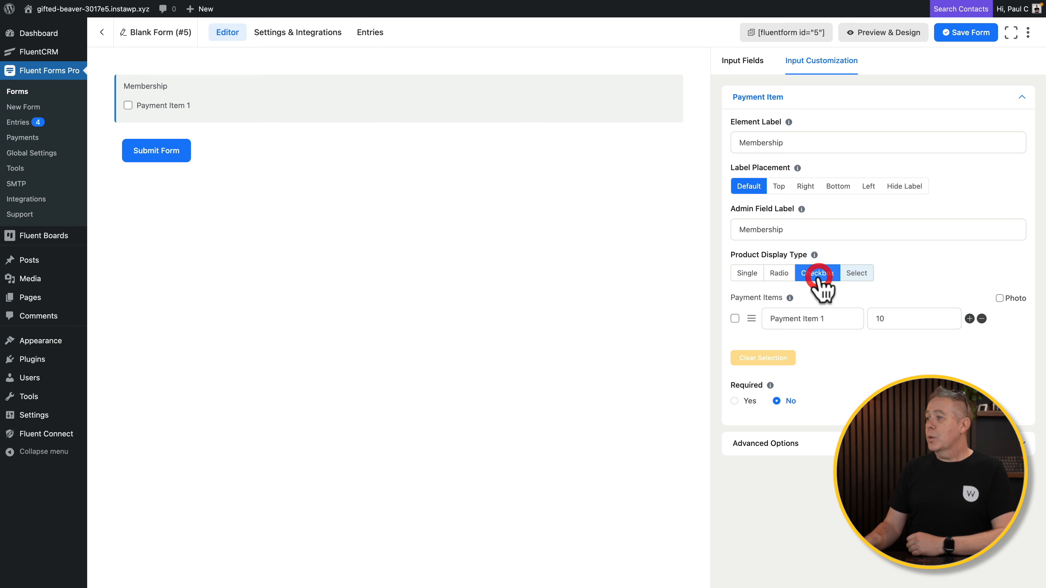
pyautogui.click(783, 275)
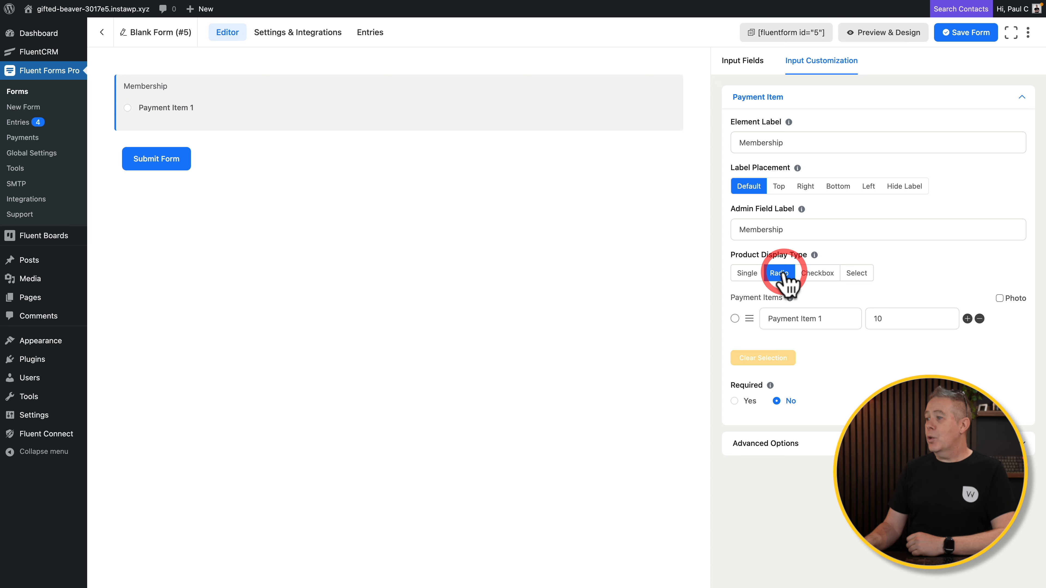
pyautogui.click(748, 275)
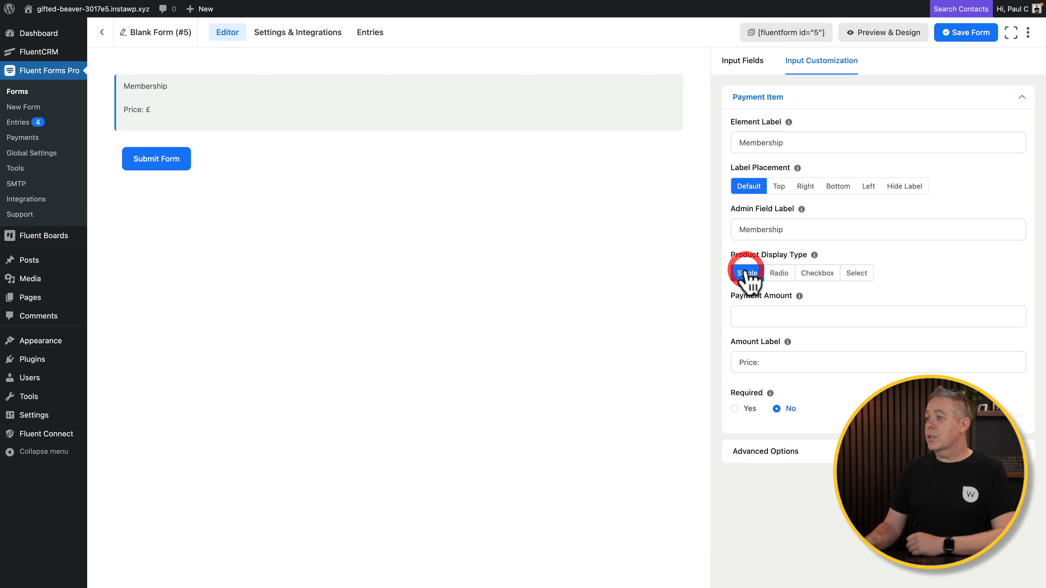
pyautogui.click(857, 275)
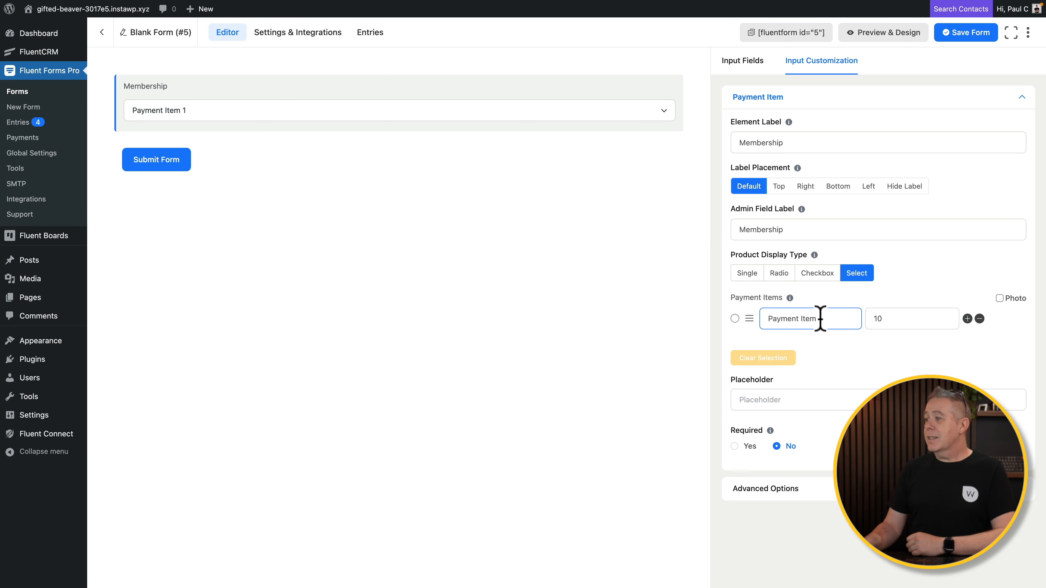
pyautogui.moveTo(811, 319); pyautogui.dragTo(767, 318)
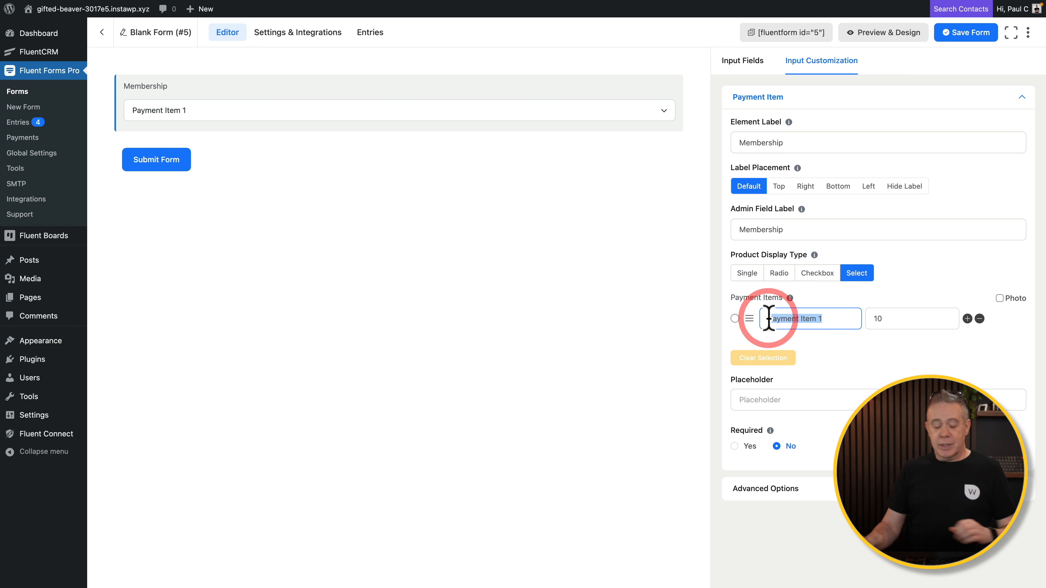
pyautogui.write('Gold Membership')
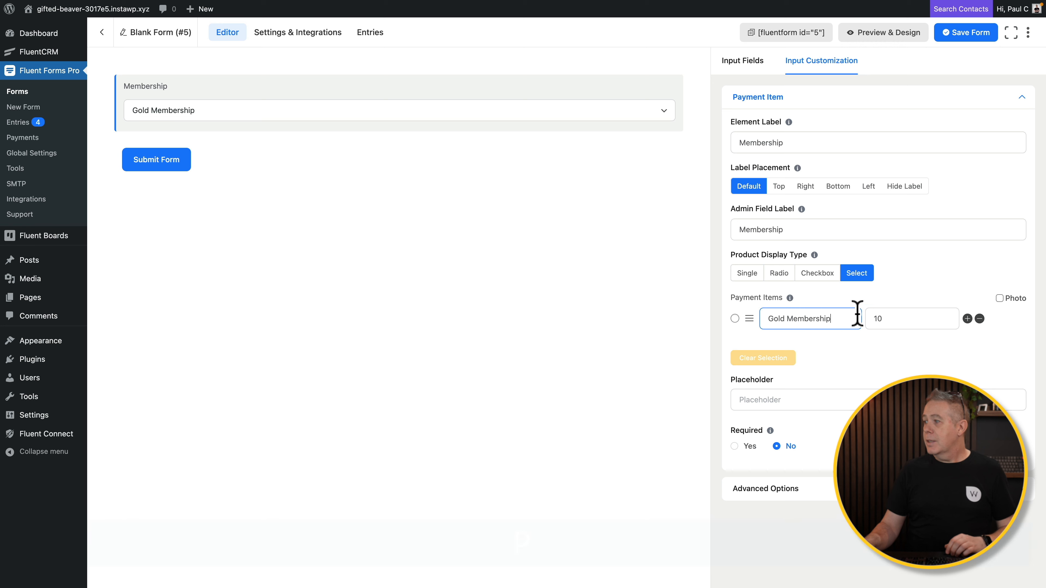
pyautogui.click(878, 319)
pyautogui.write('10010')
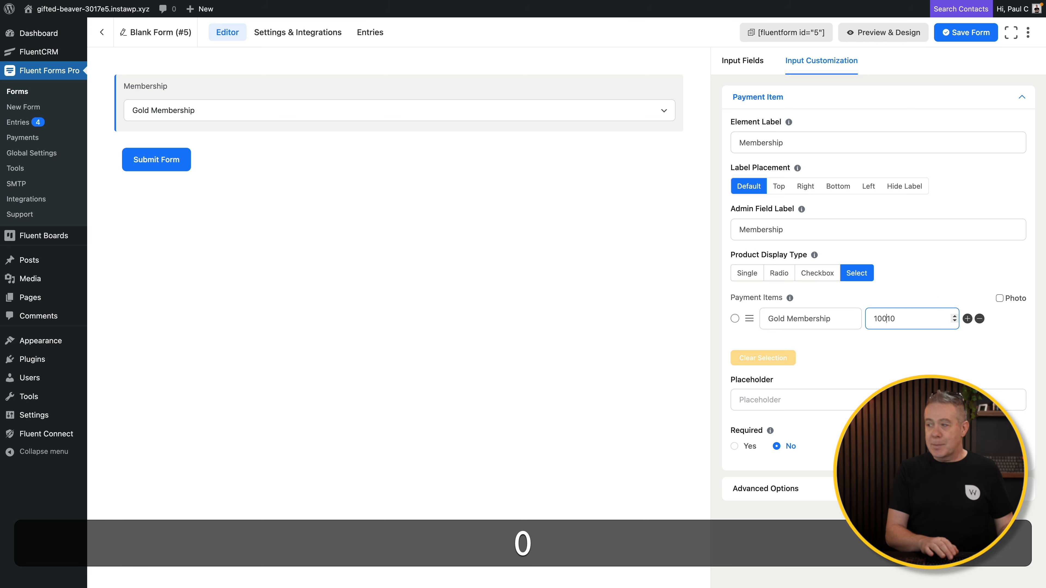
pyautogui.press('Delete')
pyautogui.press('Delete')
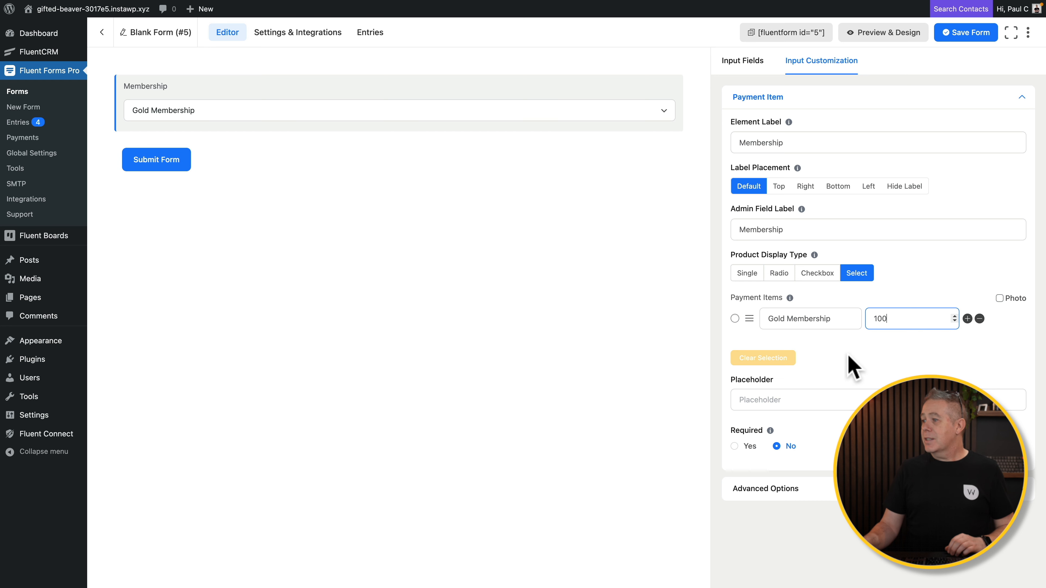
# Add a second option, Platinum Membership at 250.
pyautogui.click(968, 318)
pyautogui.click(799, 344)
pyautogui.tripleClick(799, 344)
pyautogui.write('Platinum Membership')
pyautogui.click(877, 344)
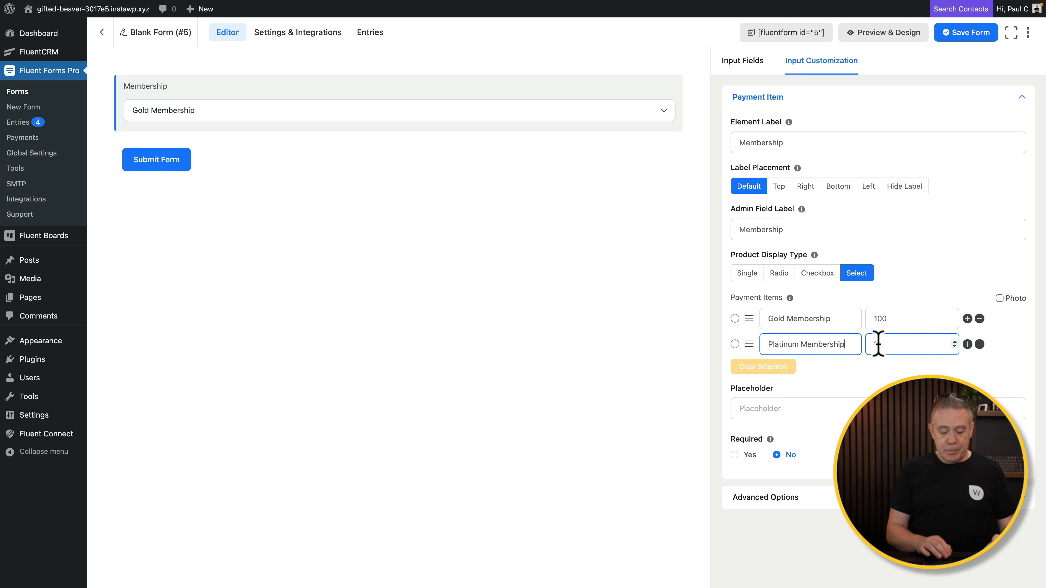
pyautogui.write('250')
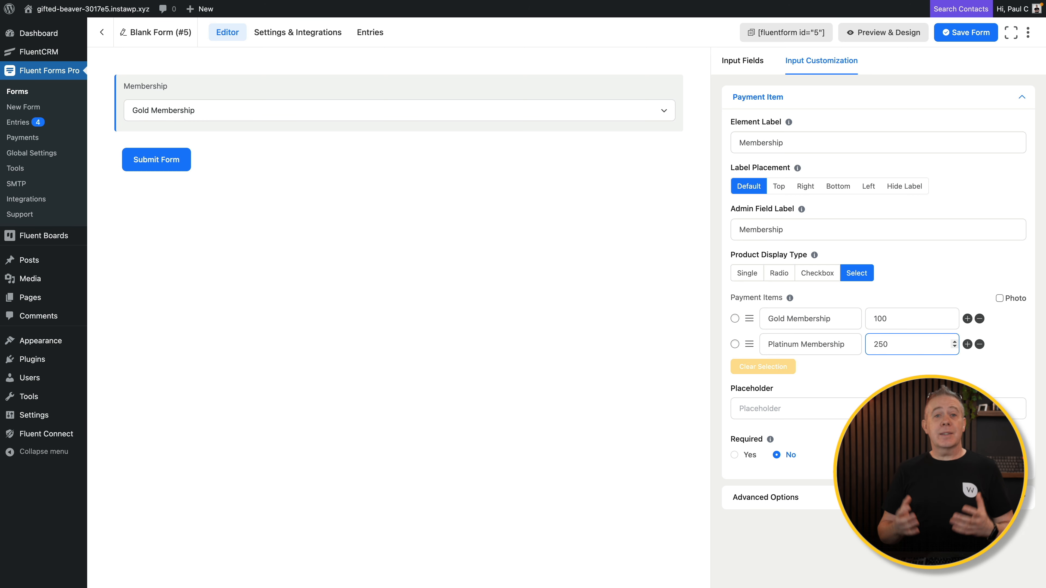
pyautogui.click(764, 408)
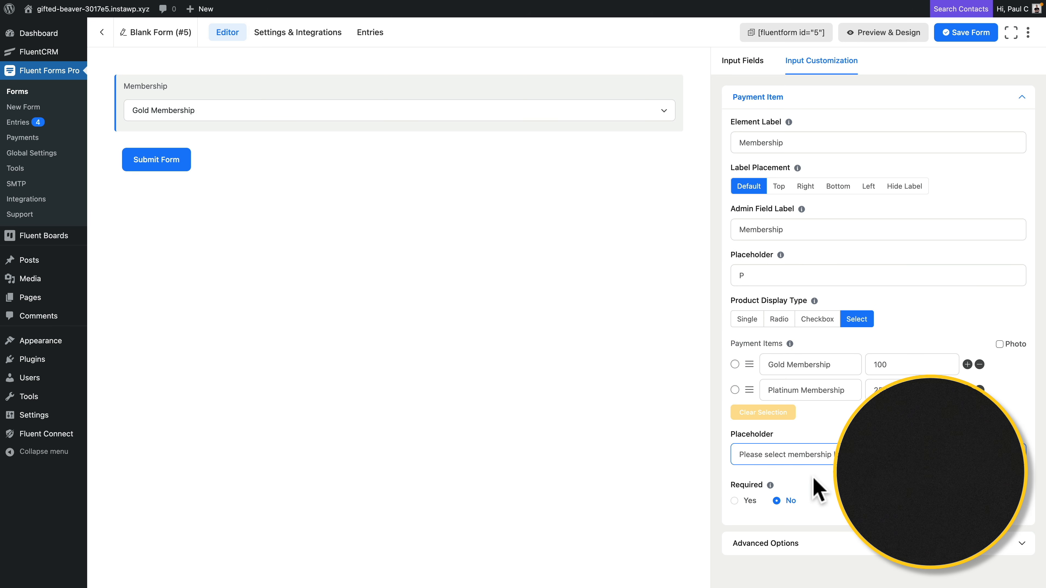
pyautogui.click(736, 501)
pyautogui.scroll(-3, 735, 502)
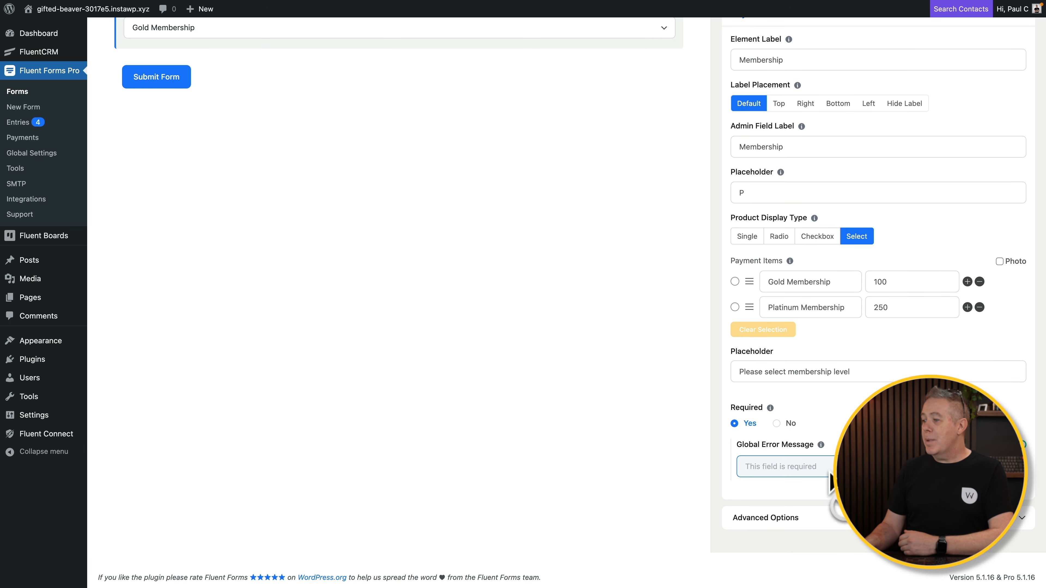
pyautogui.click(793, 519)
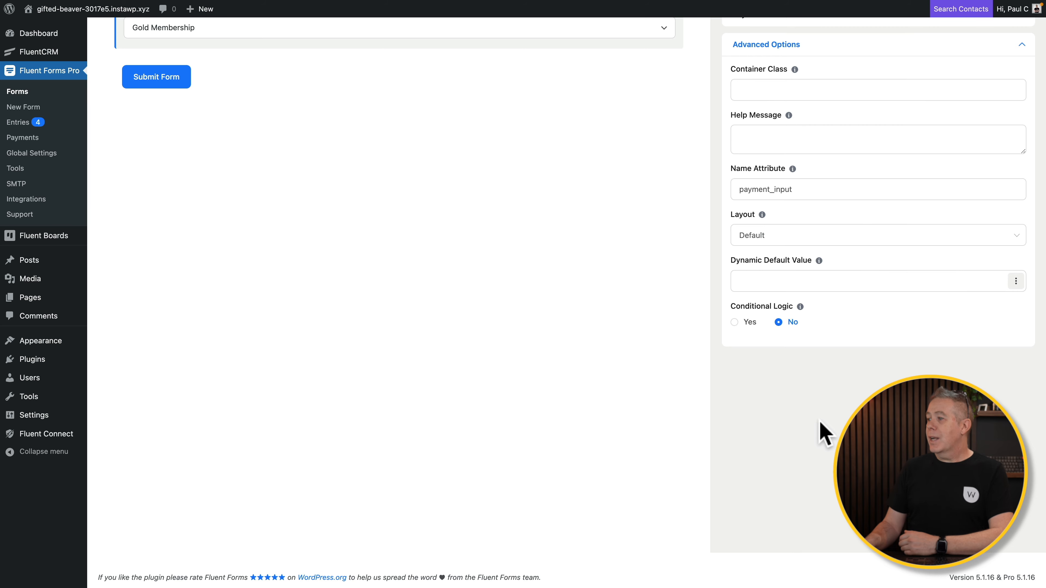
pyautogui.scroll(3, 823, 433)
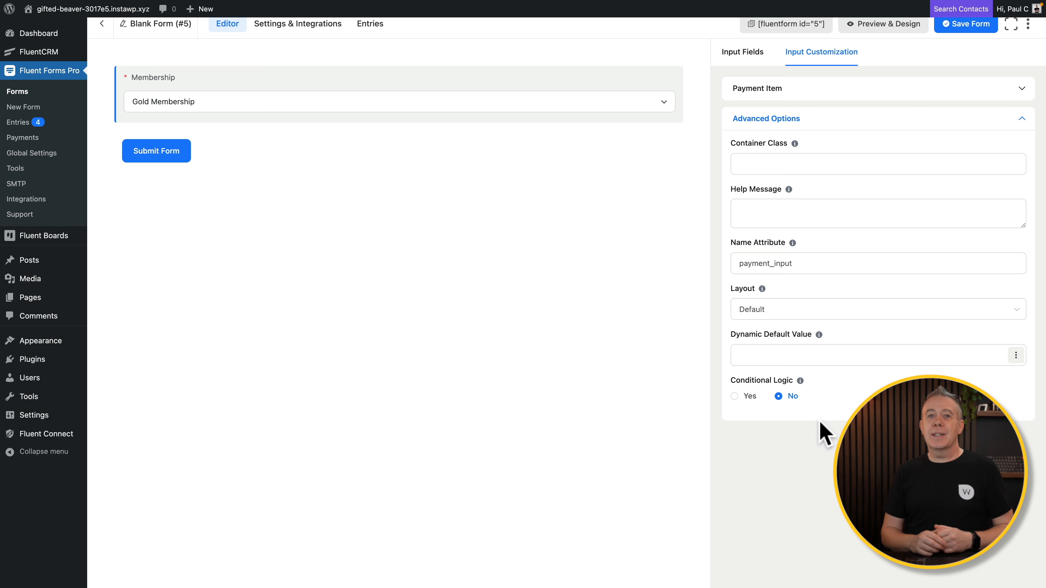
pyautogui.moveTo(269, 110)
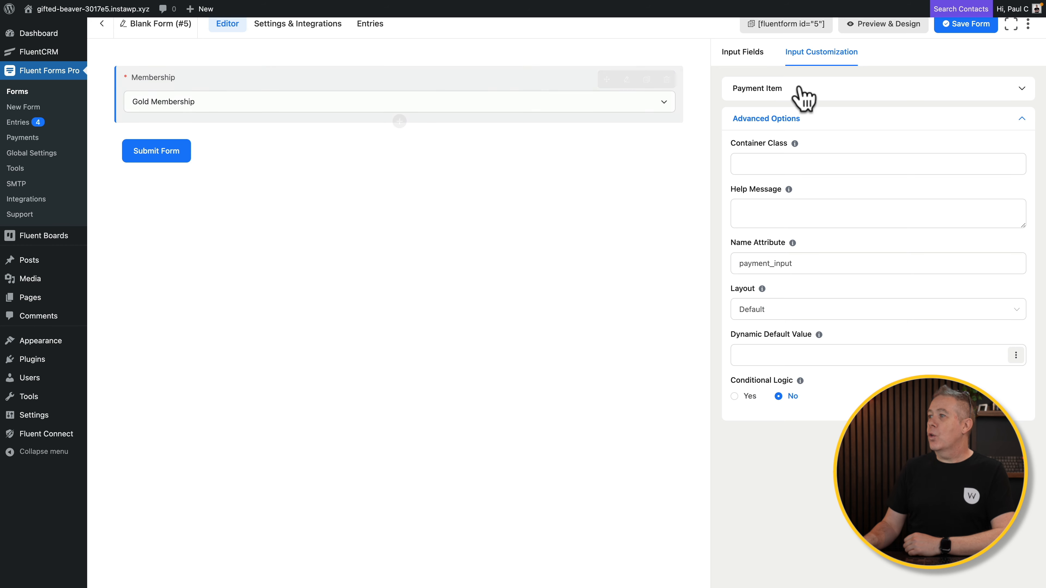
# Add a Payment Method field with Offline Payment and expand its Advanced Options.
pyautogui.click(741, 53)
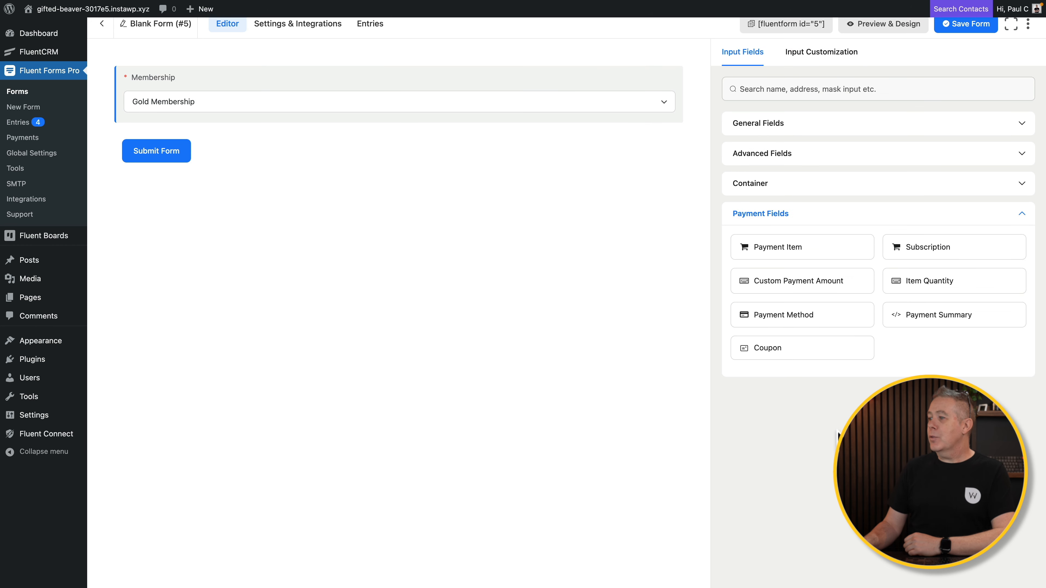
pyautogui.click(802, 317)
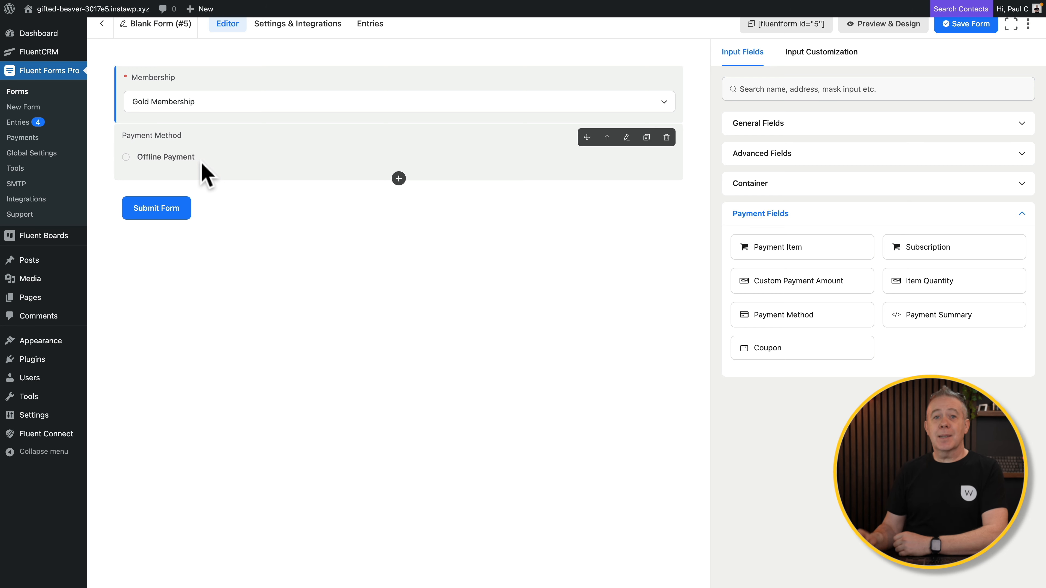
pyautogui.click(208, 156)
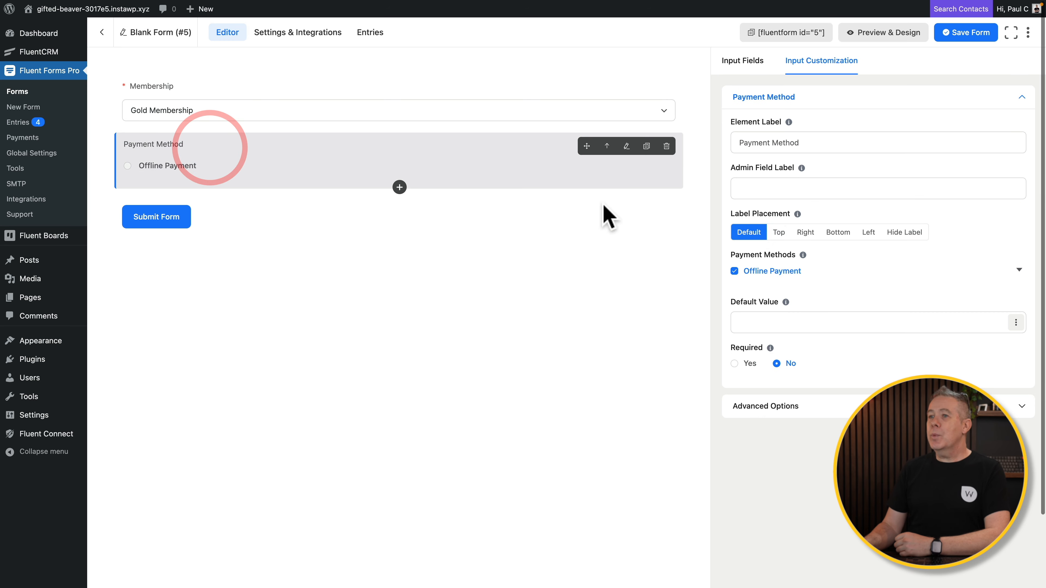
pyautogui.click(841, 145)
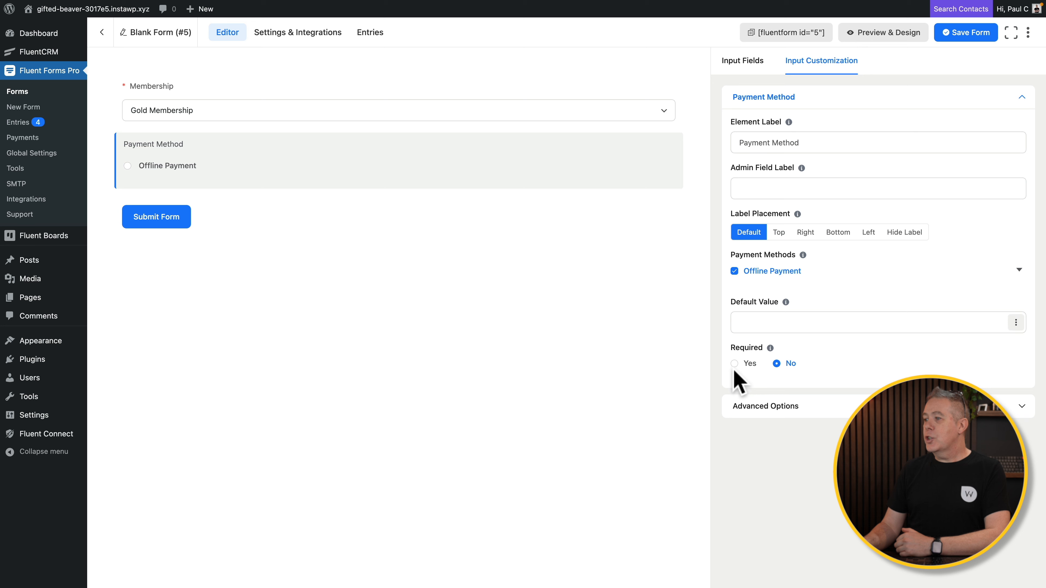
pyautogui.click(783, 412)
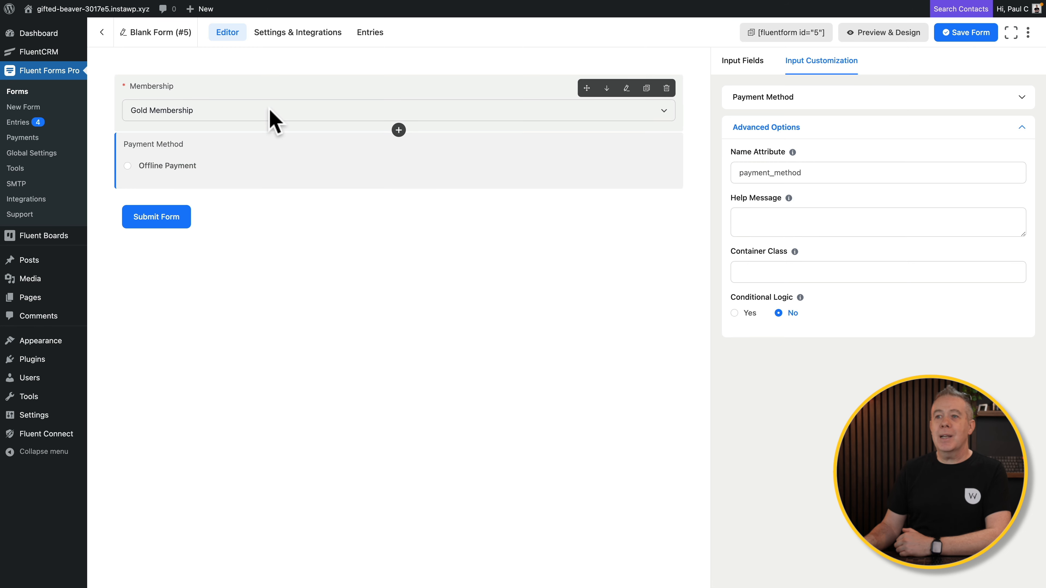
# Add Coupon and Payment Summary fields below Payment Method, review their settings, and save.
pyautogui.click(733, 61)
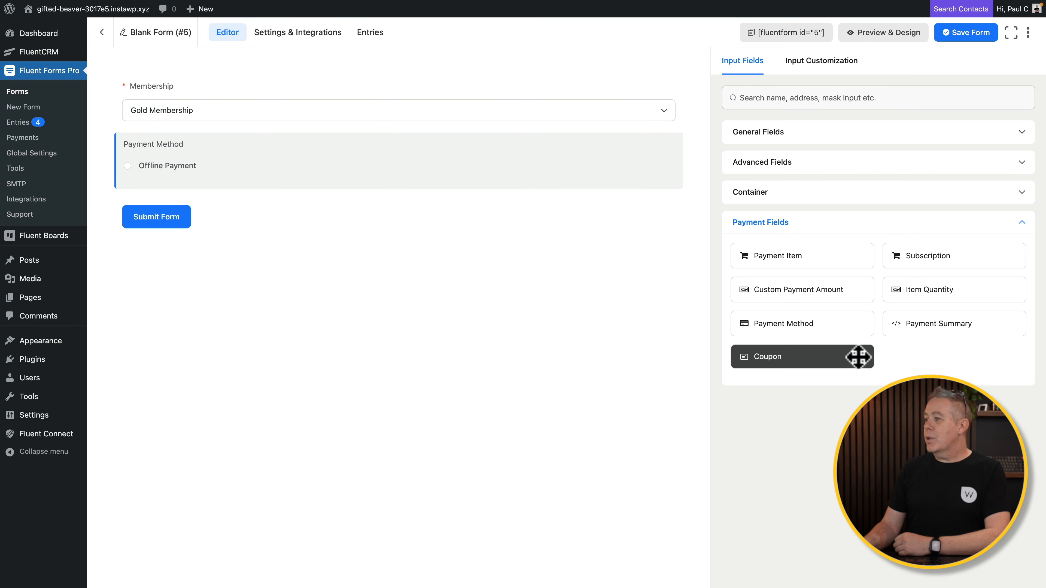
pyautogui.click(850, 350)
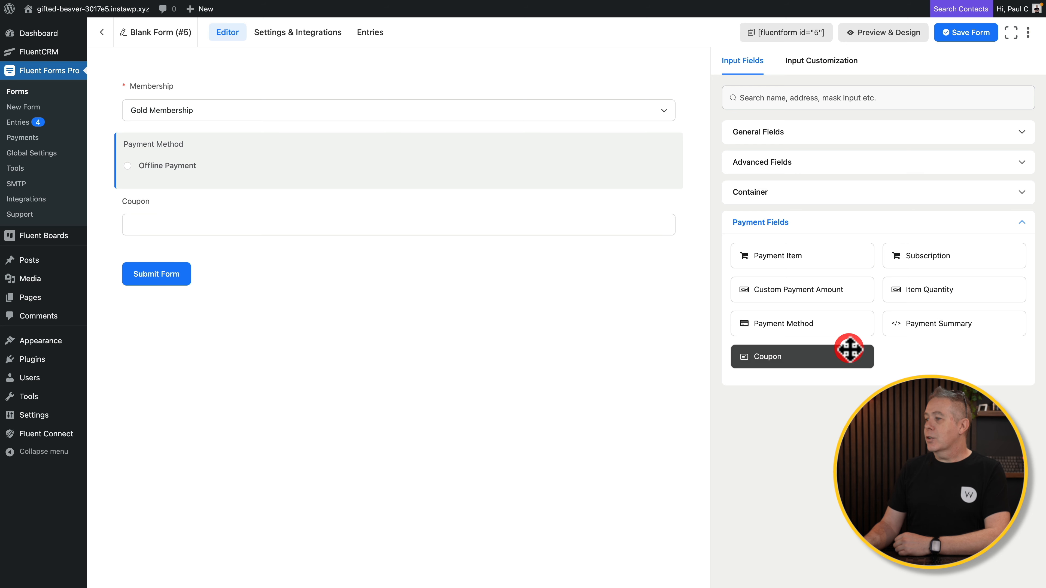
pyautogui.click(912, 323)
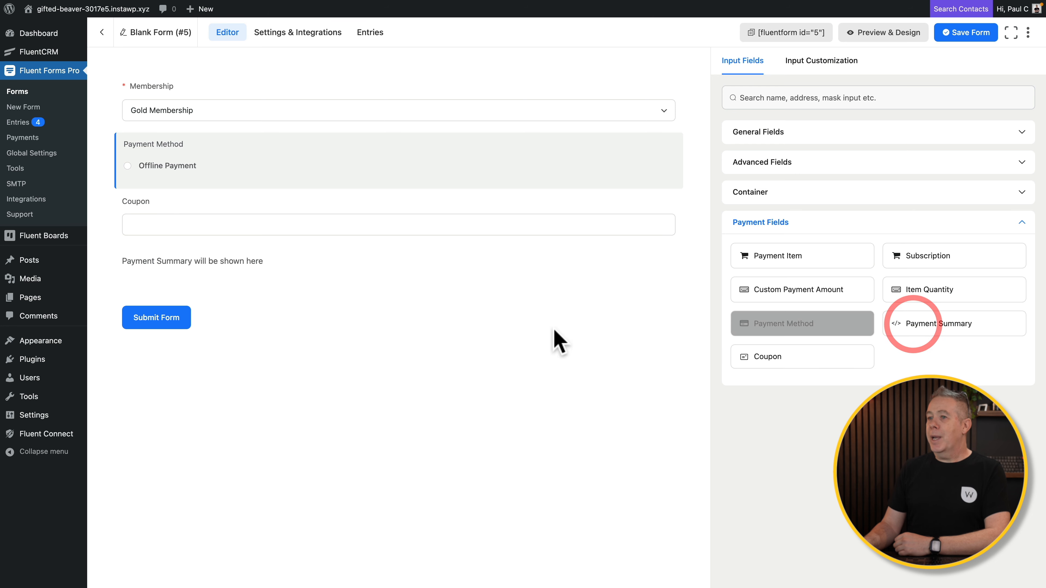
pyautogui.click(194, 233)
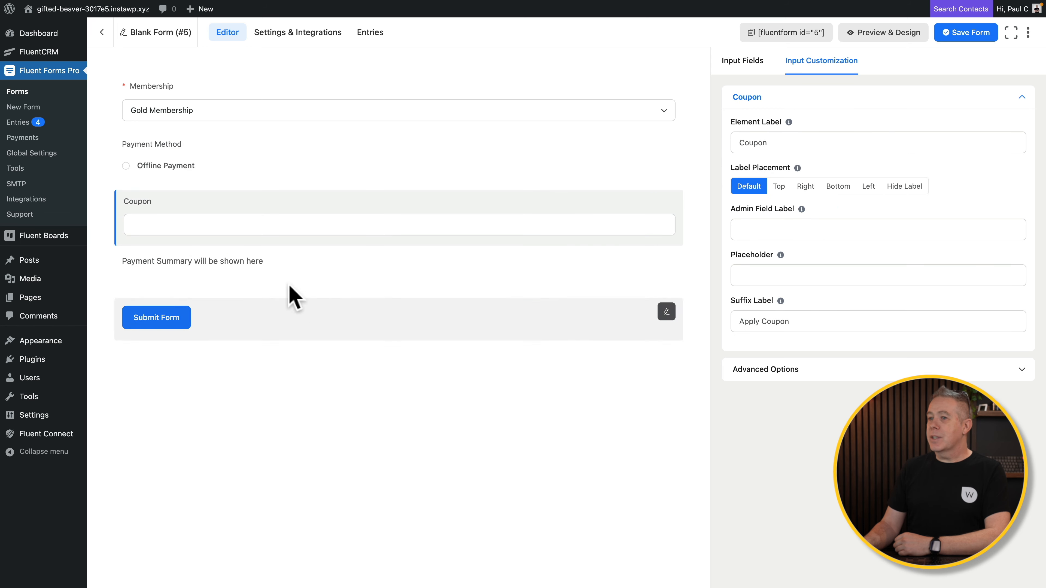
pyautogui.click(263, 264)
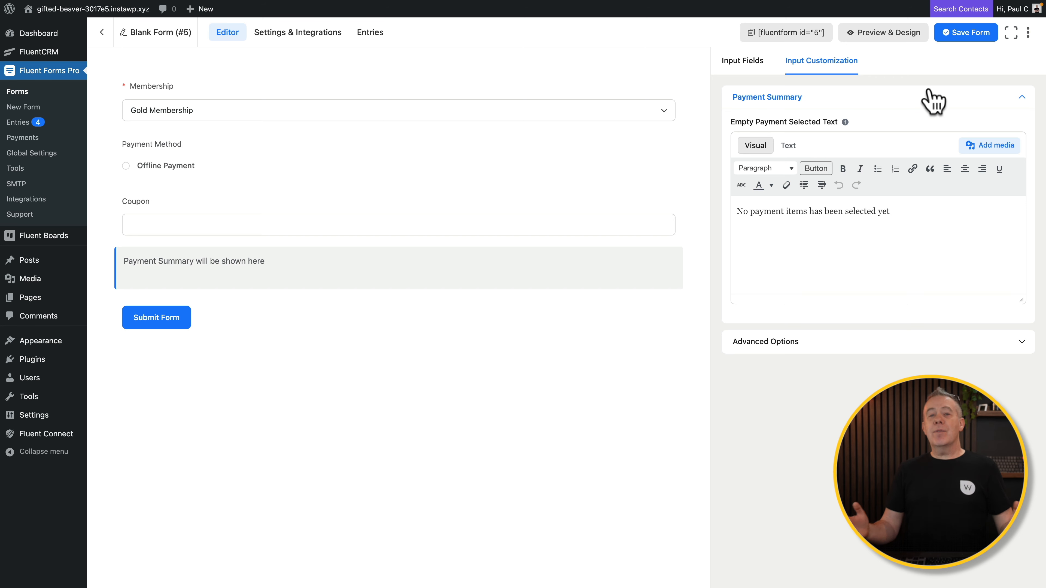
pyautogui.click(968, 36)
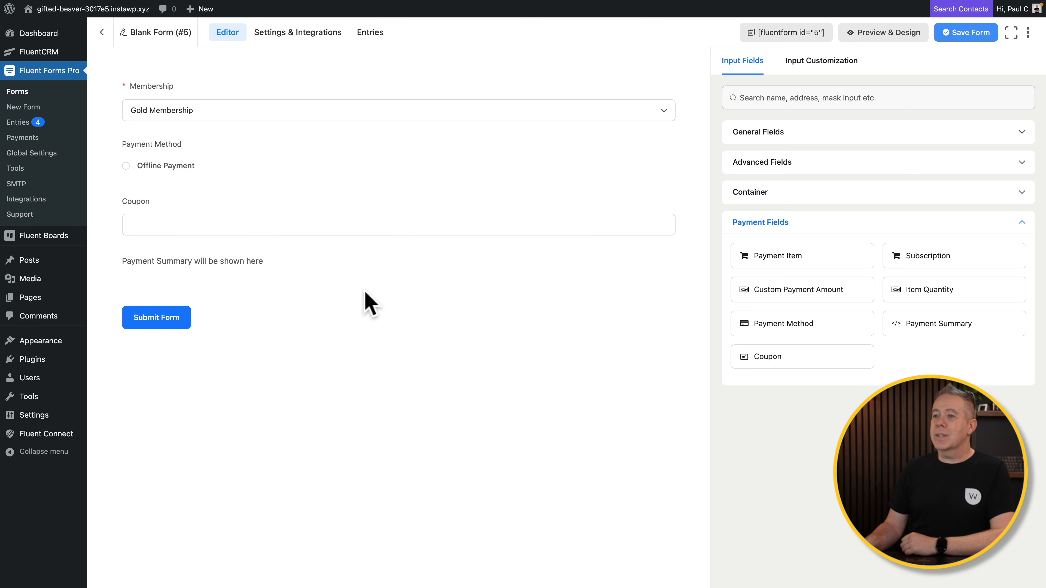
# Relabel the submit button 'Purchase Membership', keeping the Default button style.
pyautogui.click(150, 317)
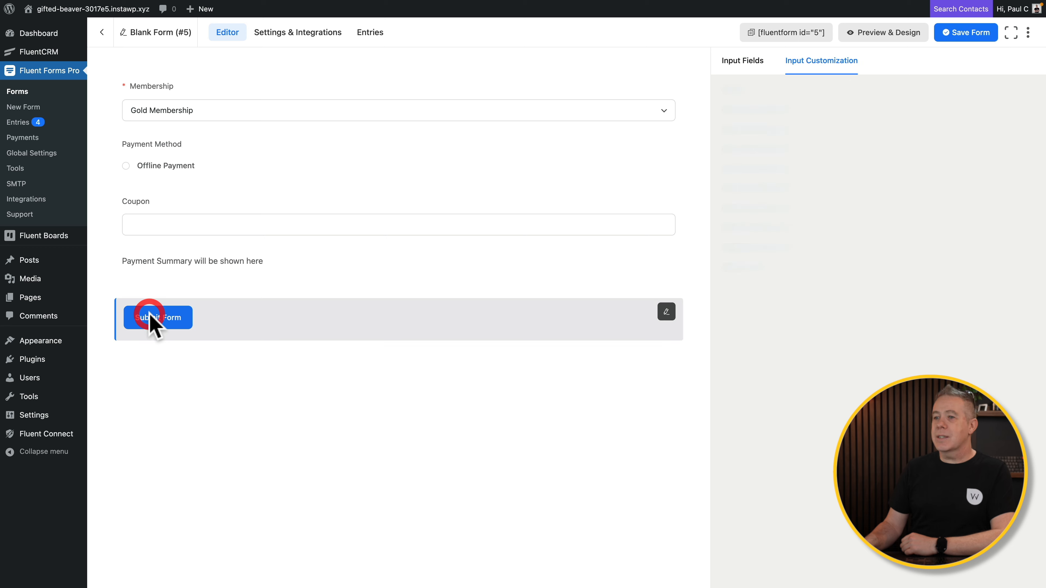
pyautogui.click(808, 175)
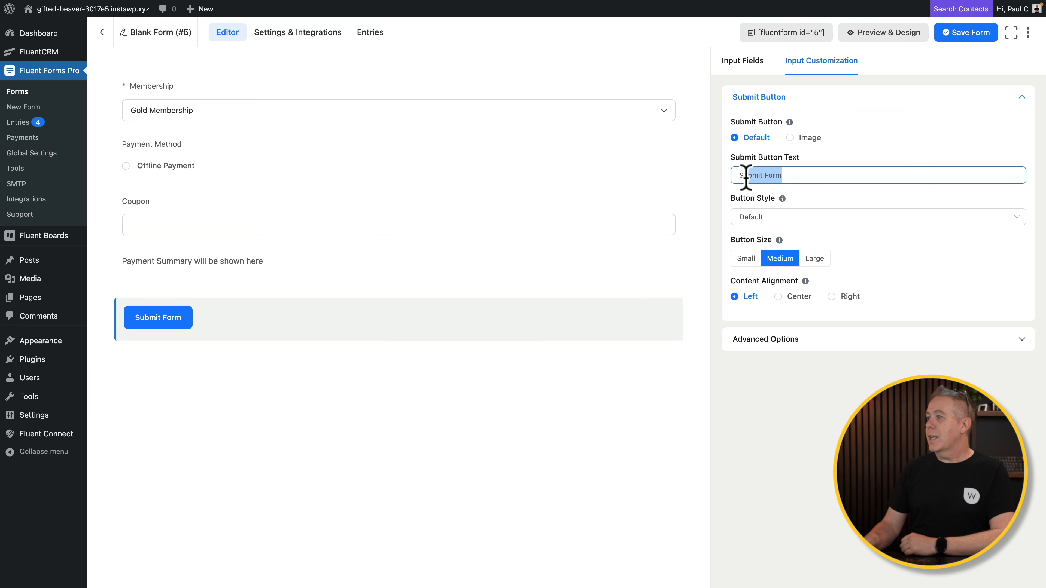
pyautogui.moveTo(746, 177); pyautogui.dragTo(738, 175)
pyautogui.write('Purchase Membership')
pyautogui.click(879, 197)
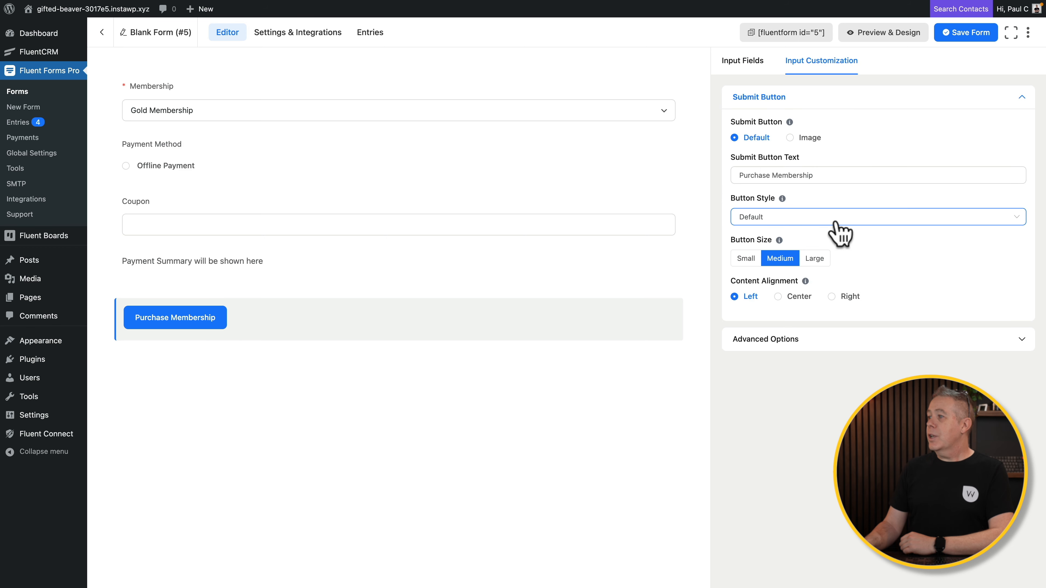
pyautogui.click(836, 222)
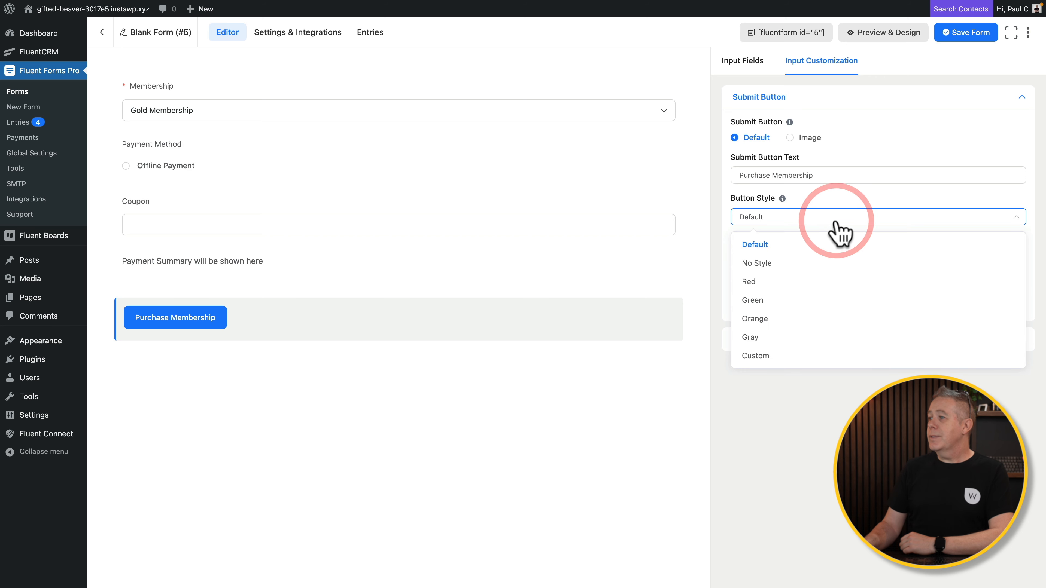
pyautogui.click(836, 218)
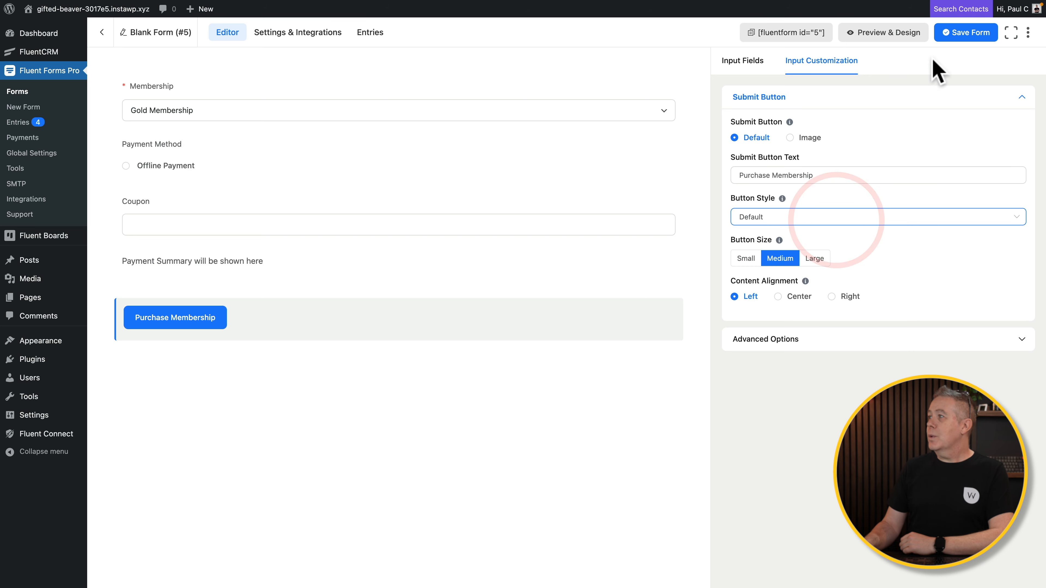
# Save the form and preview it at tablet, mobile and desktop widths.
pyautogui.click(961, 37)
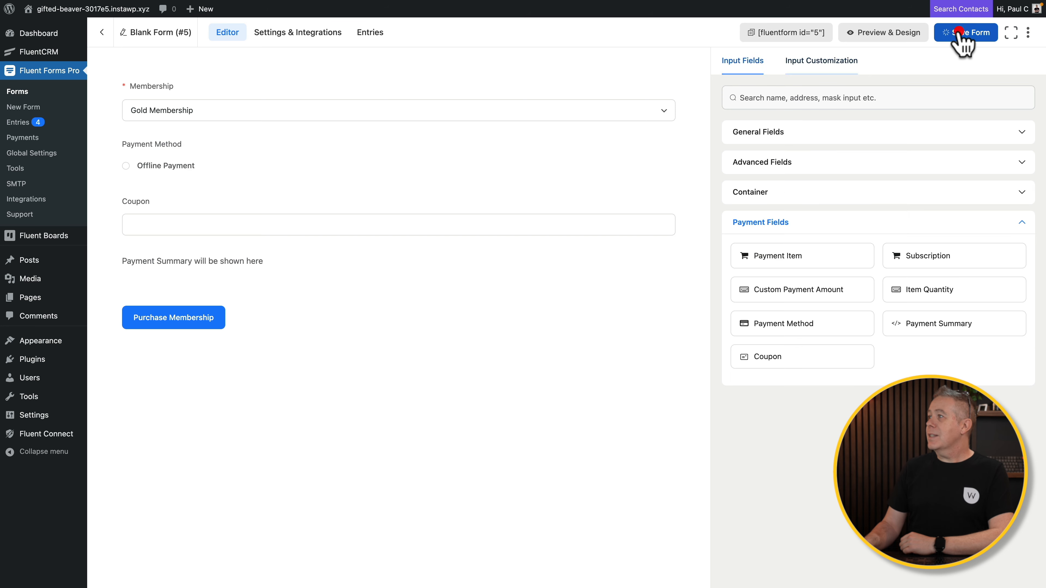
pyautogui.click(873, 35)
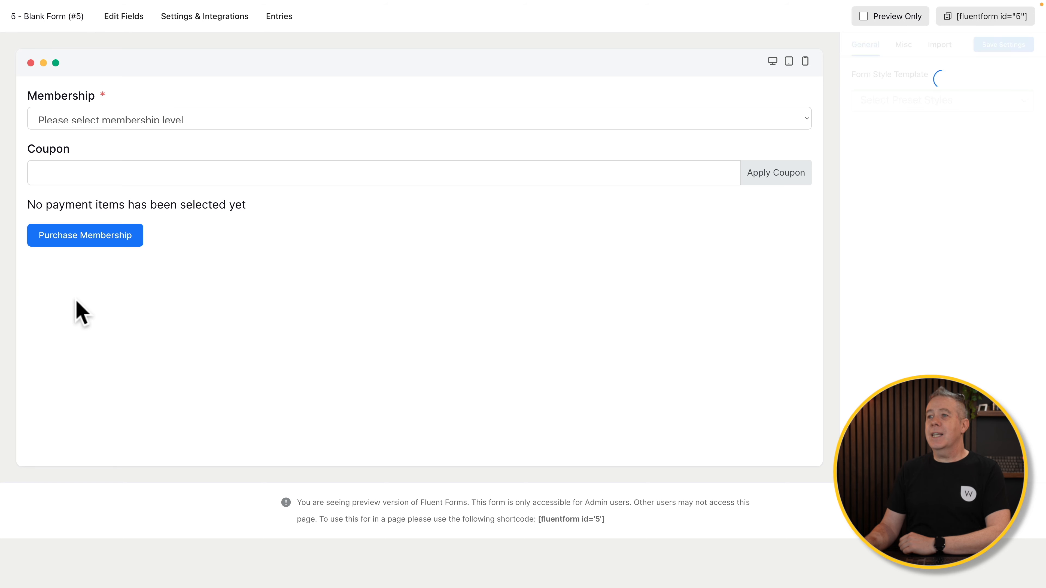
pyautogui.click(784, 59)
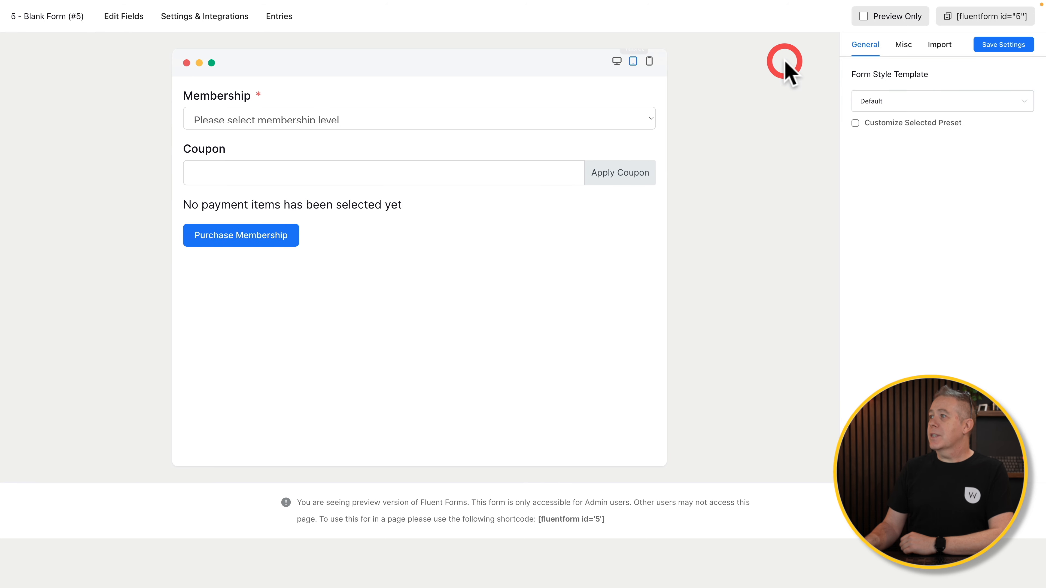
pyautogui.click(616, 62)
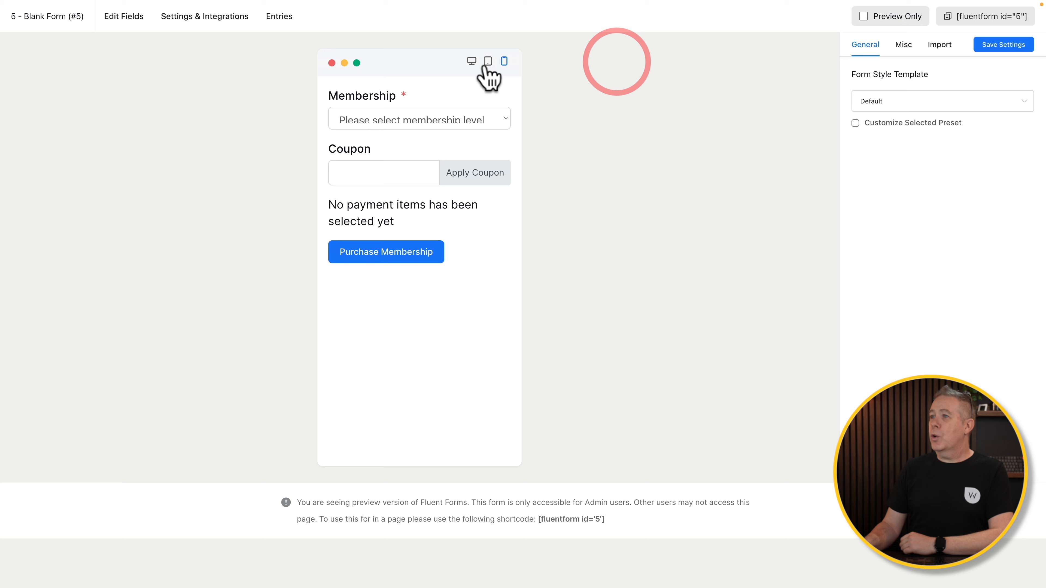
pyautogui.click(472, 63)
# Try Classic and Modern styles, save Bootstrap Style, and copy the form's embed shortcode.
pyautogui.click(887, 105)
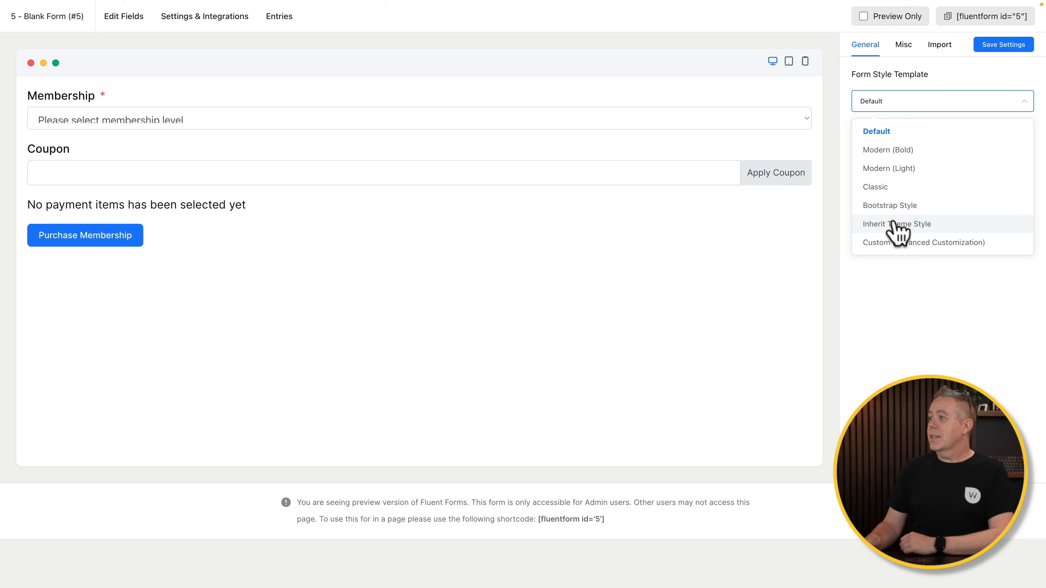
pyautogui.click(881, 188)
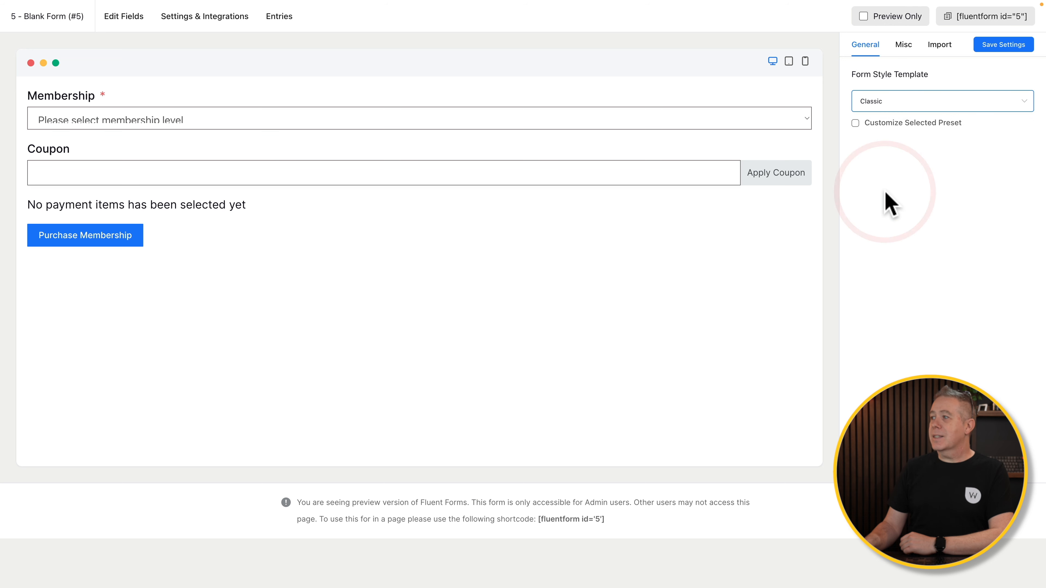
pyautogui.click(884, 105)
pyautogui.click(881, 149)
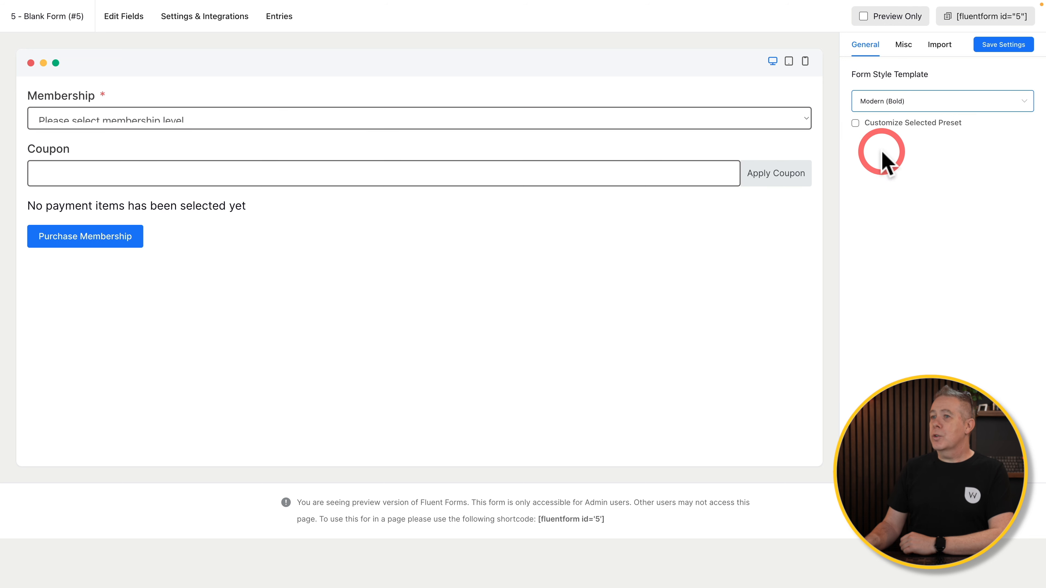
pyautogui.click(885, 103)
pyautogui.click(883, 168)
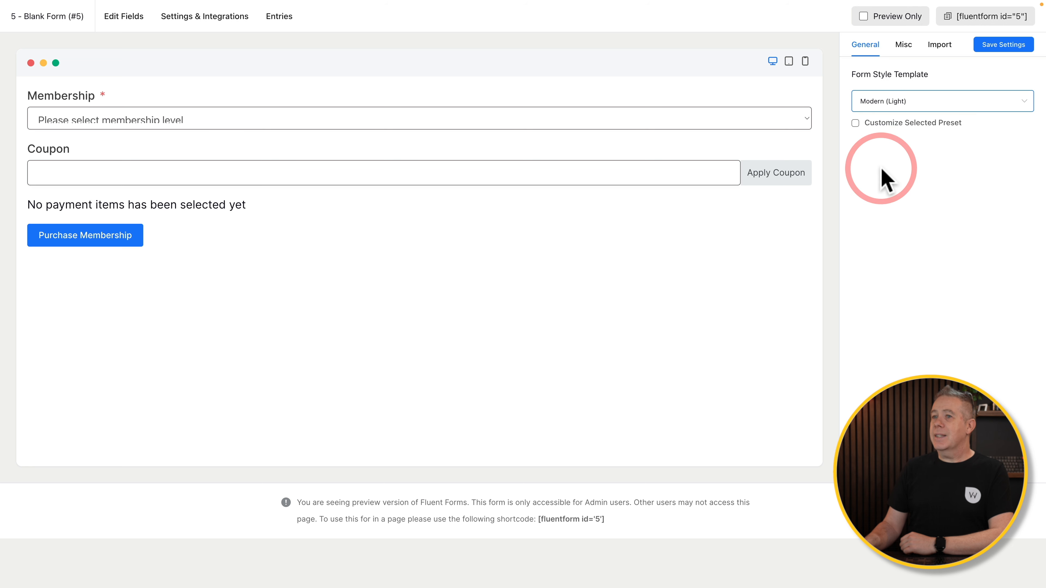
pyautogui.click(888, 102)
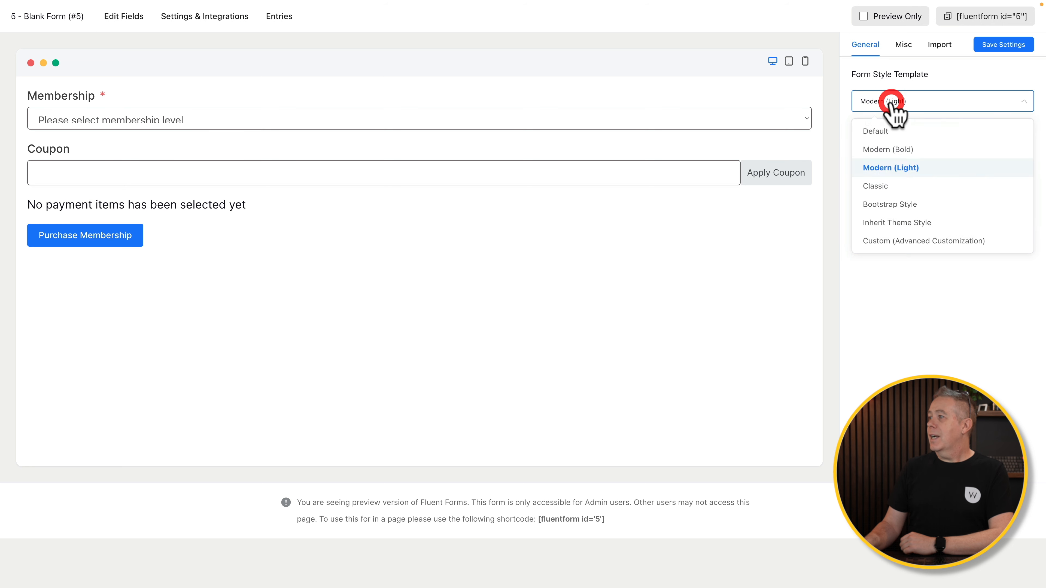
pyautogui.click(888, 205)
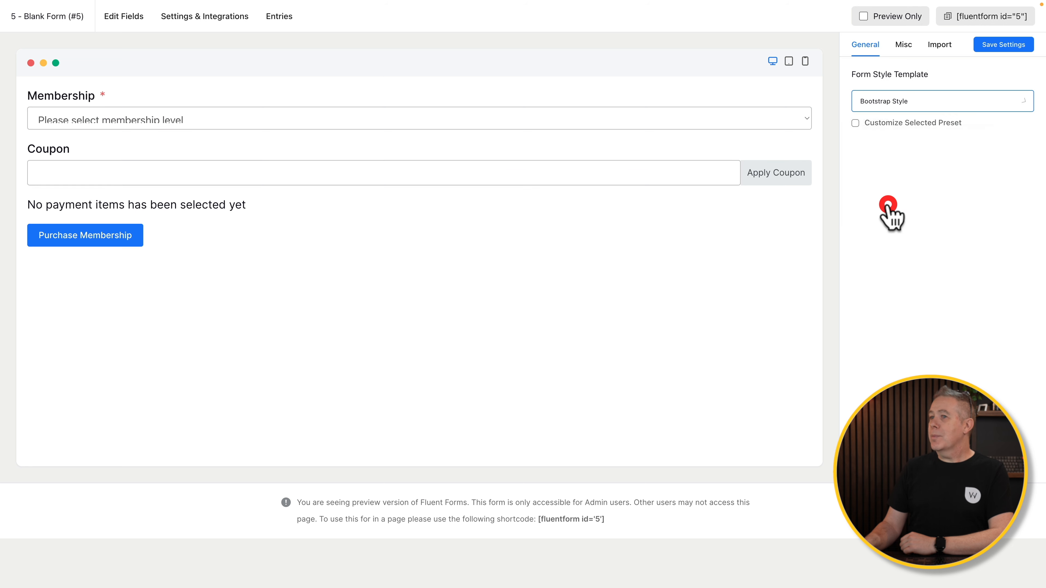
pyautogui.click(1004, 48)
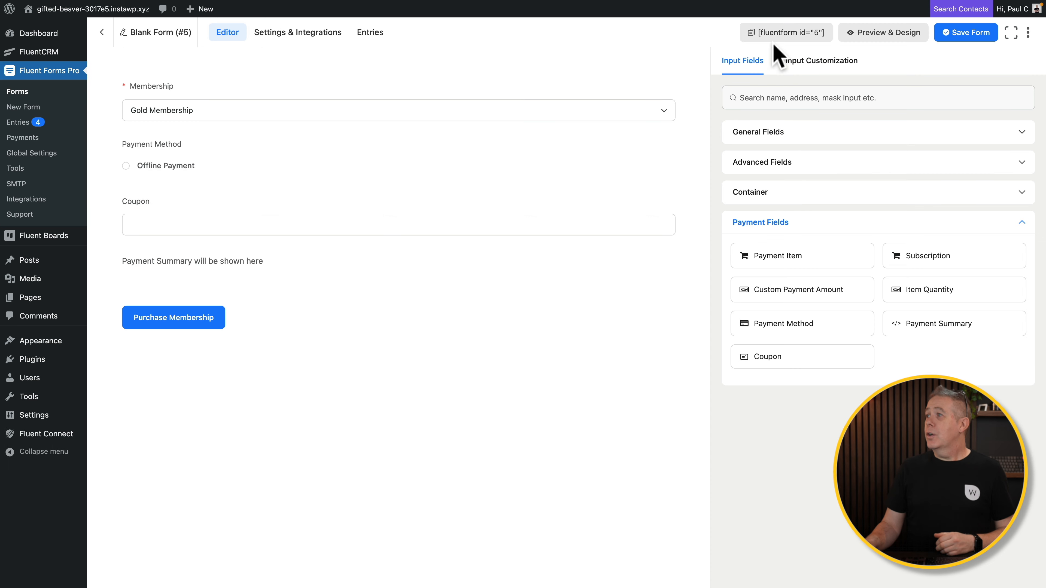
pyautogui.click(778, 35)
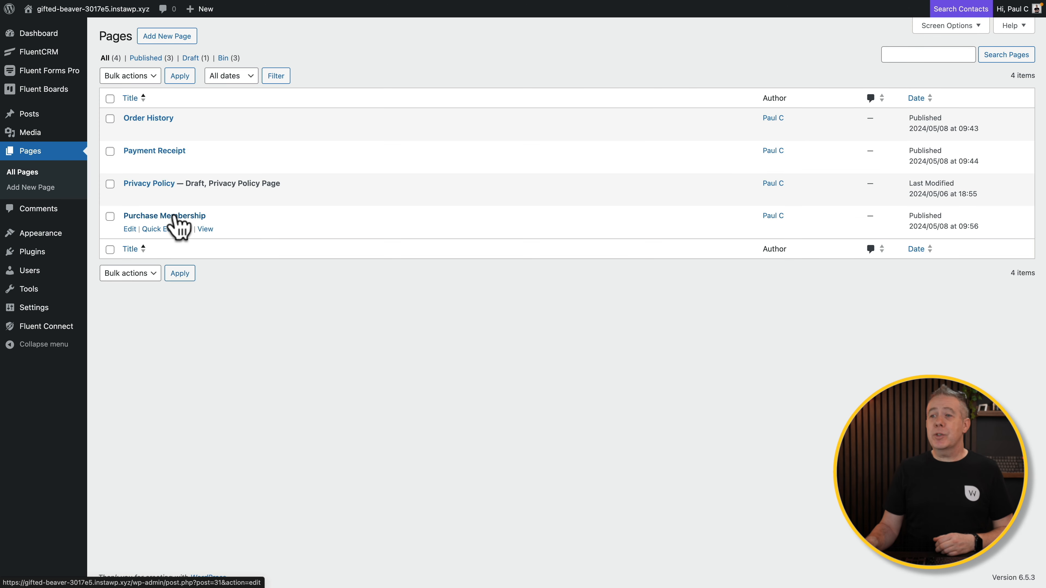
# Add a Shortcode block with [fluentform id="5"] below the membership text on Purchase Membership.
pyautogui.click(165, 215)
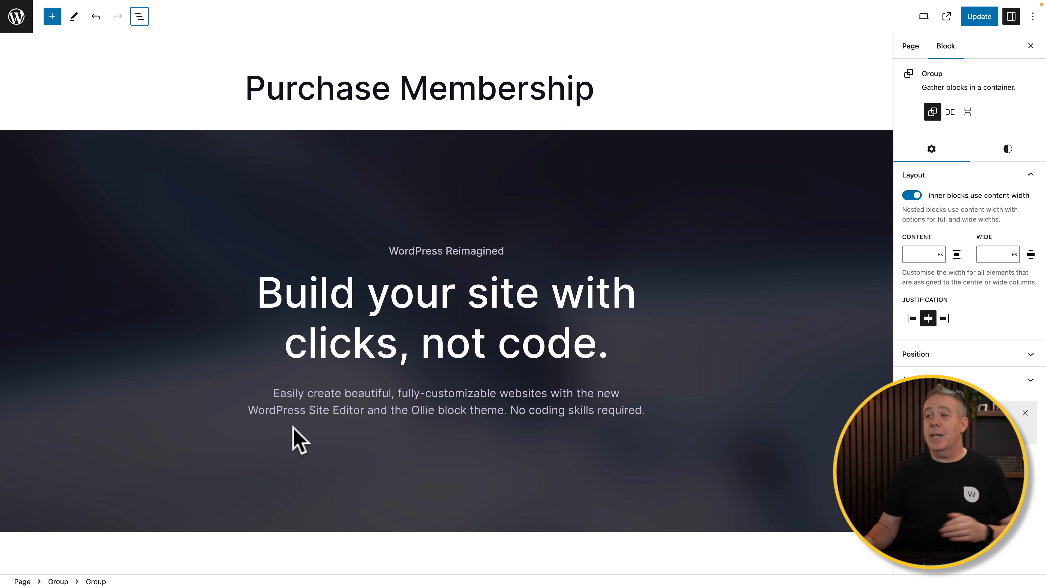
pyautogui.scroll(-20, 293, 429)
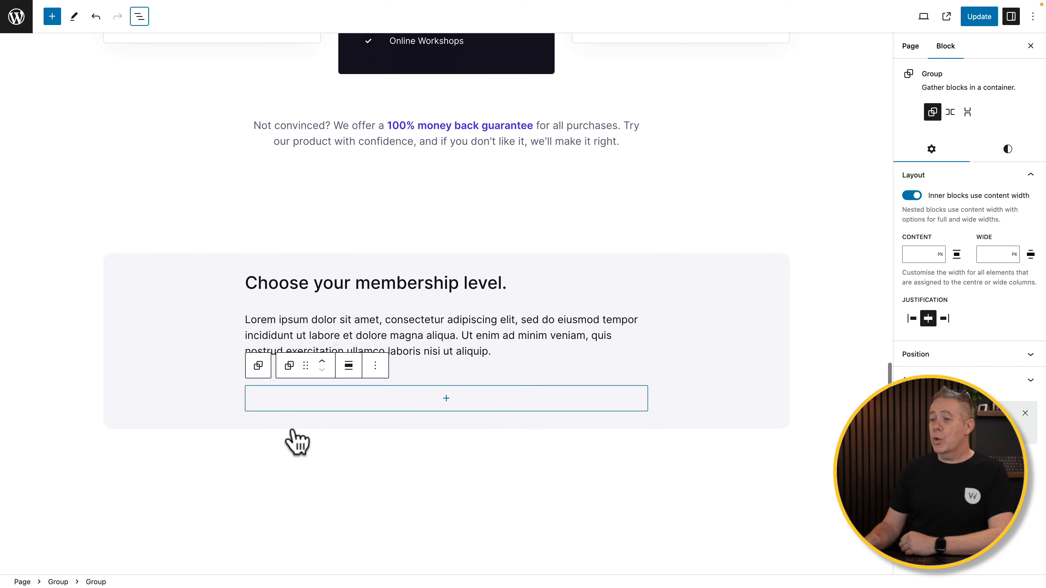
pyautogui.scroll(-1, 292, 430)
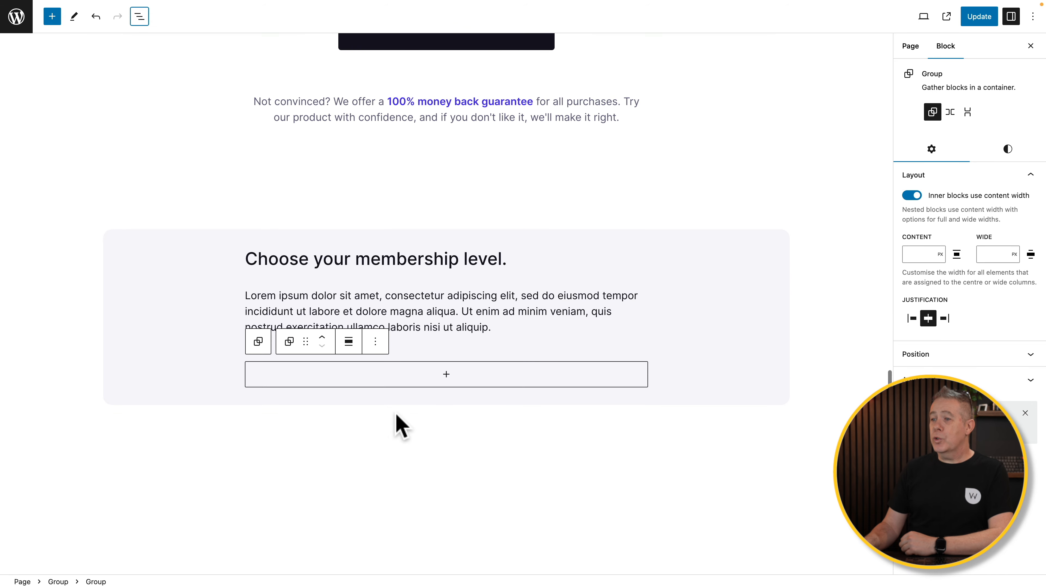
pyautogui.click(446, 375)
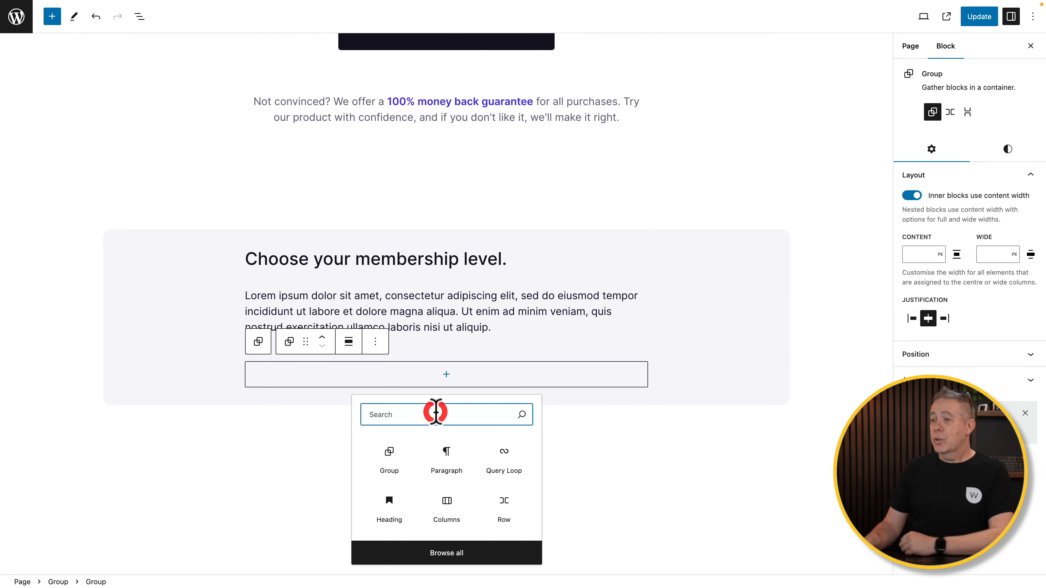
pyautogui.write('short')
pyautogui.click(395, 212)
pyautogui.press('super+v')
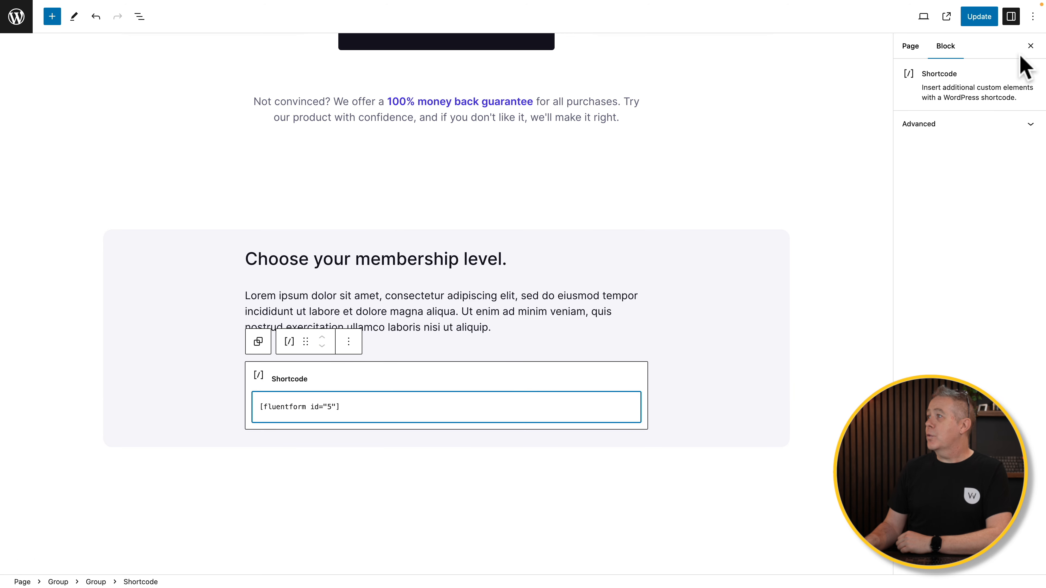
# Update the Purchase Membership page and view it live.
pyautogui.click(988, 19)
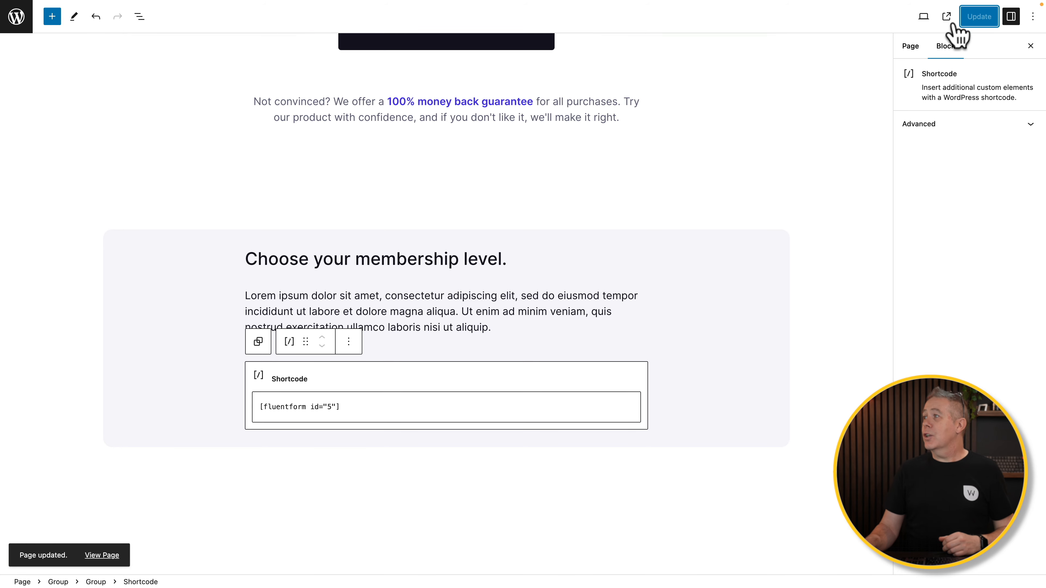
pyautogui.click(946, 16)
pyautogui.scroll(-10, 709, 328)
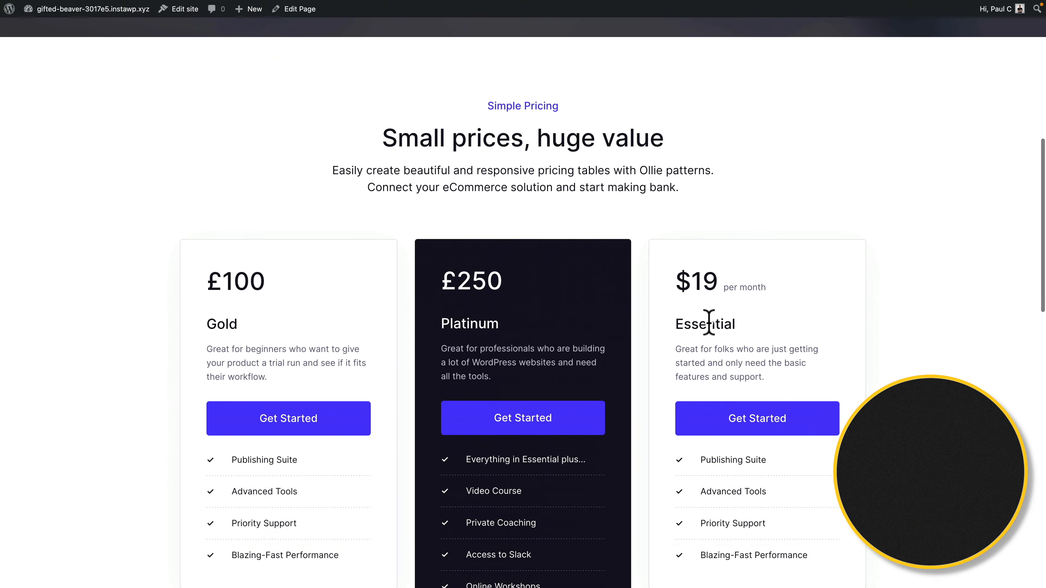
# Choose Gold Membership as the membership level, switching from Platinum, and focus the Coupon field.
pyautogui.scroll(-1, 709, 324)
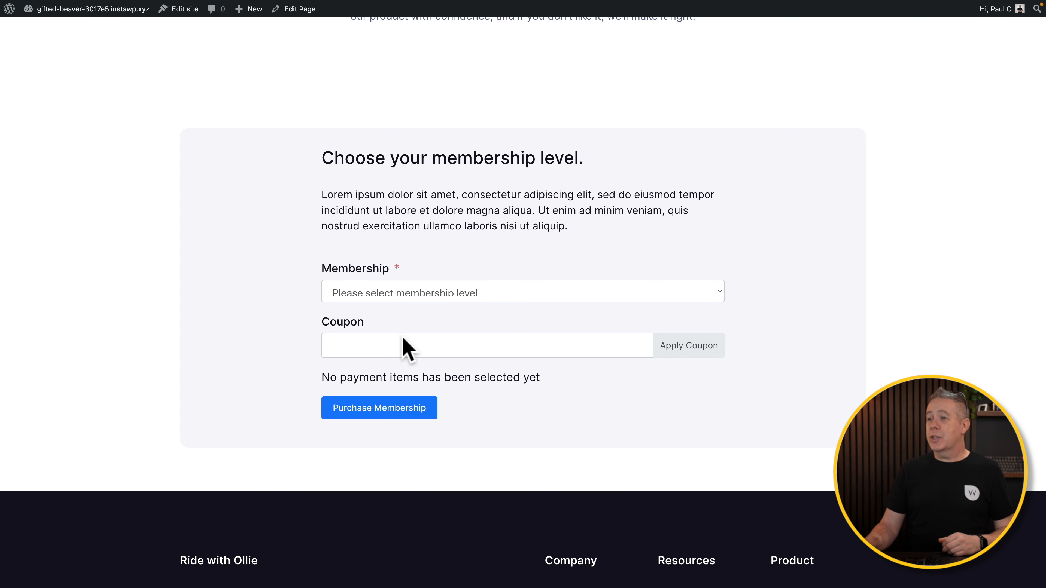
pyautogui.click(458, 296)
pyautogui.click(427, 324)
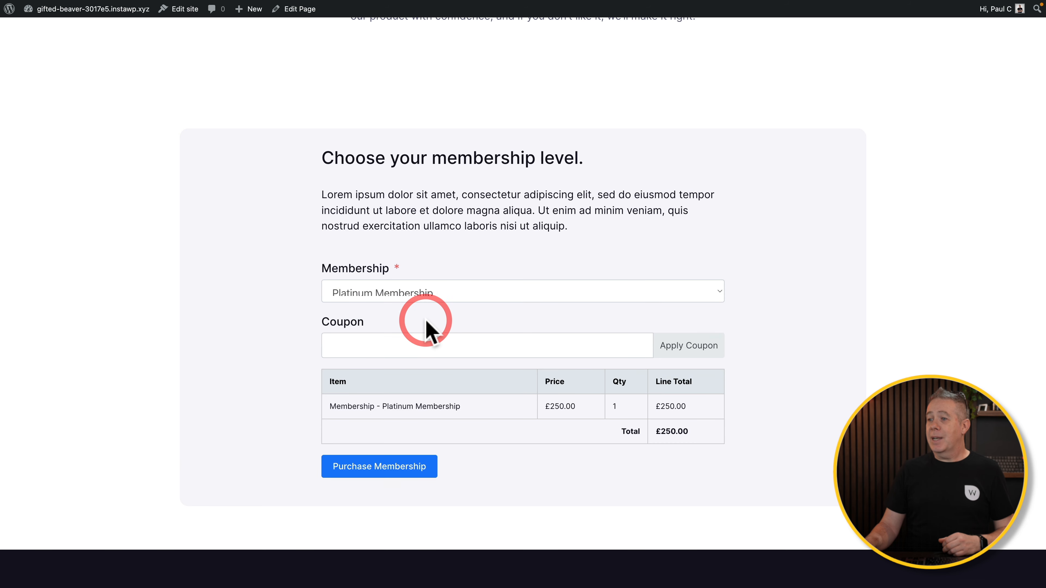
pyautogui.click(534, 295)
pyautogui.click(481, 274)
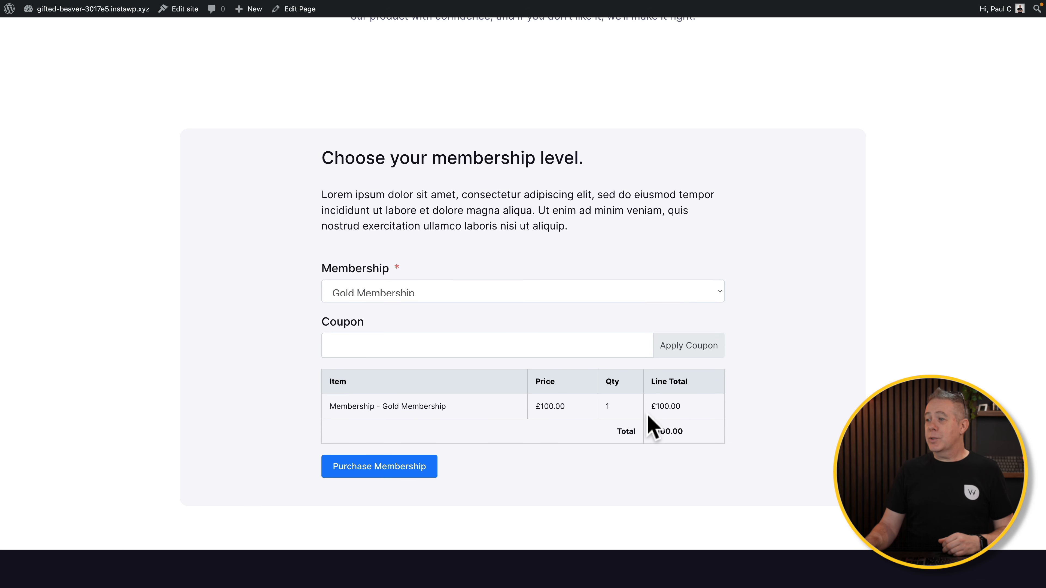
pyautogui.click(464, 351)
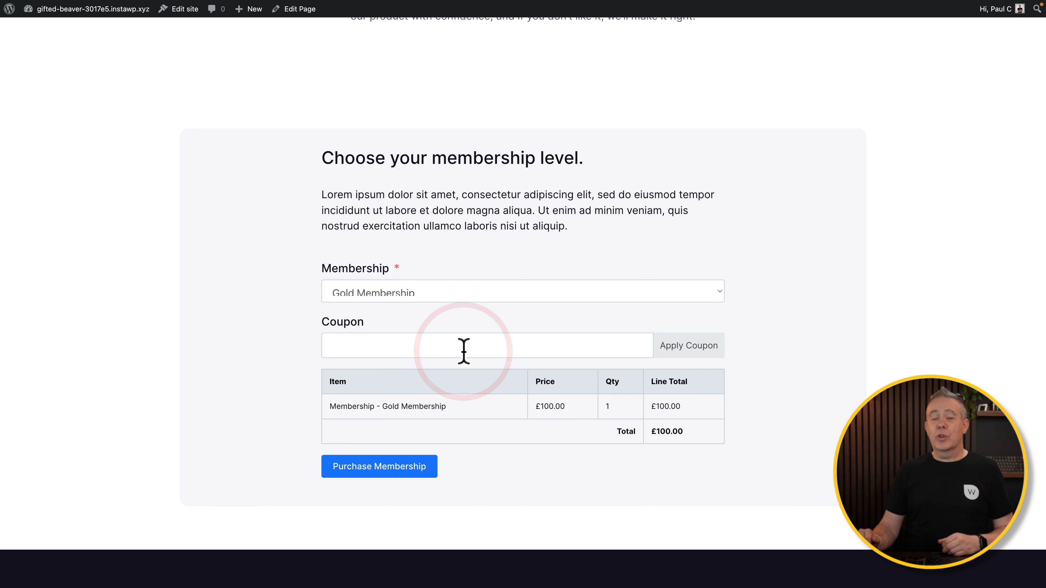
# Submit the Gold Membership purchase and go to the Order History page.
pyautogui.click(367, 469)
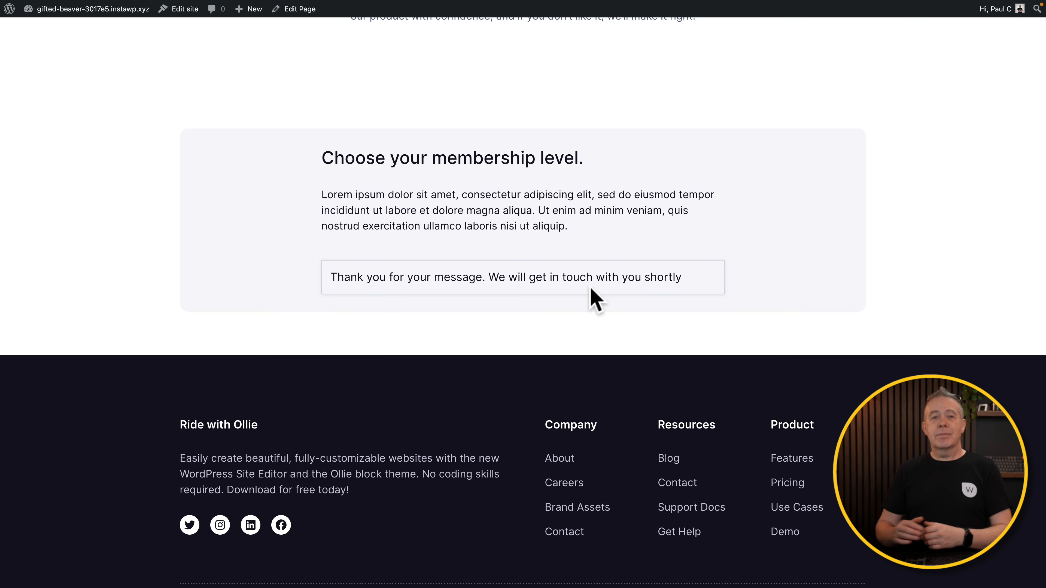
pyautogui.scroll(20, 593, 297)
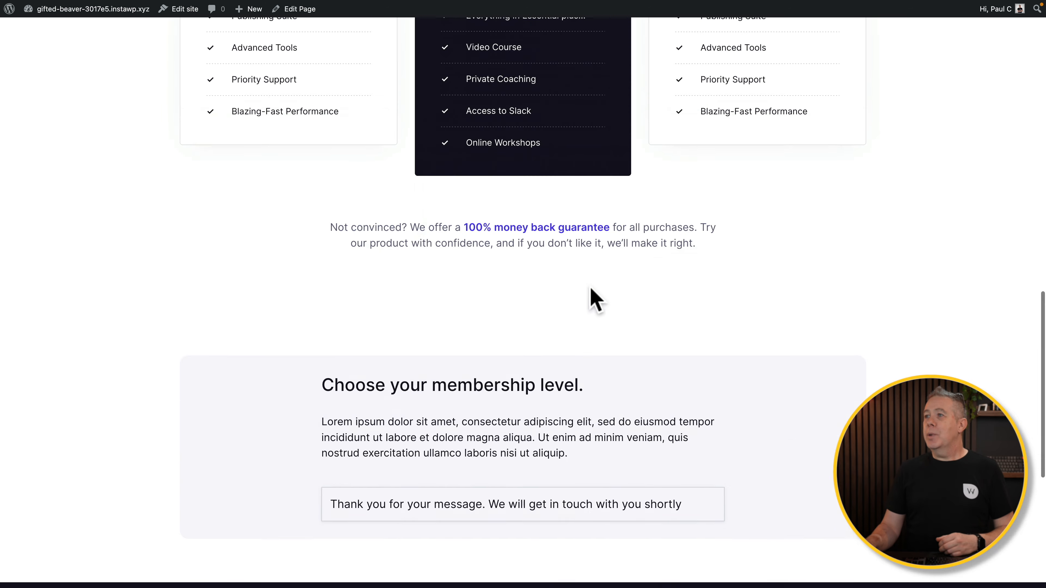
pyautogui.click(182, 230)
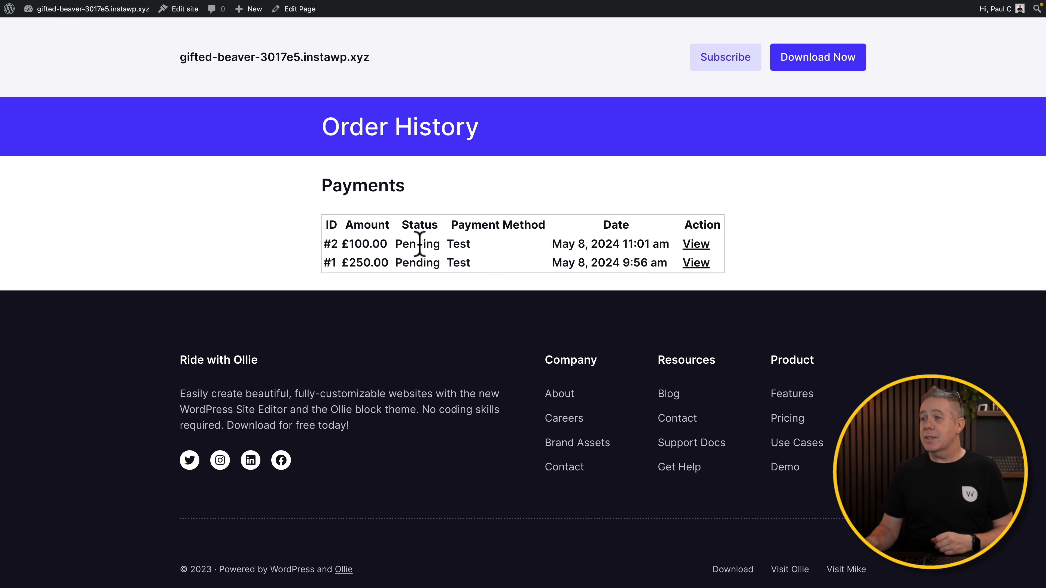
# View the receipt for the £100.00 Gold Membership payment (#2).
pyautogui.click(695, 243)
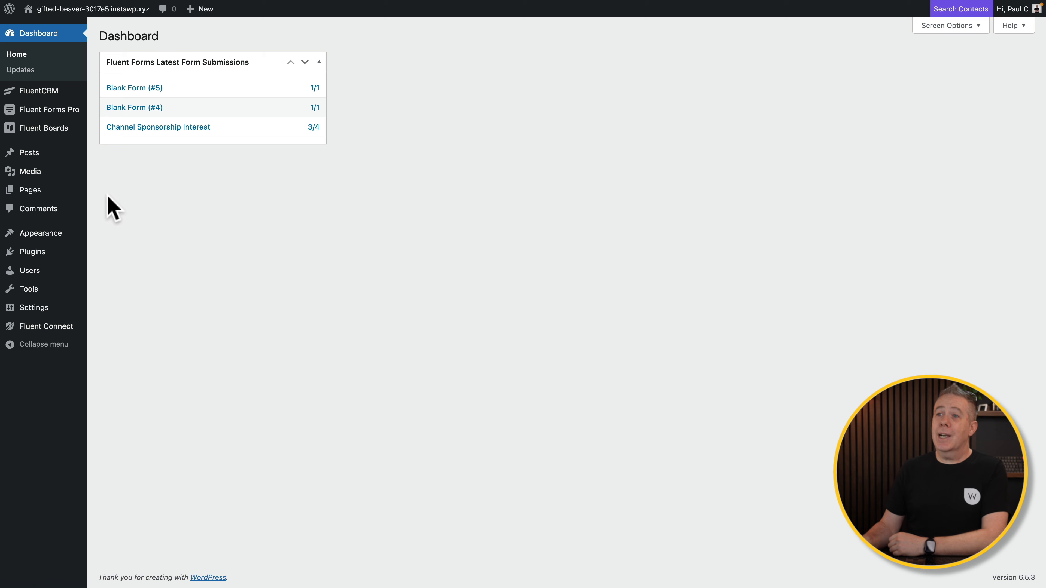
# Open submission 6's details from the Fluent Forms Payments transaction list.
pyautogui.moveTo(46, 108)
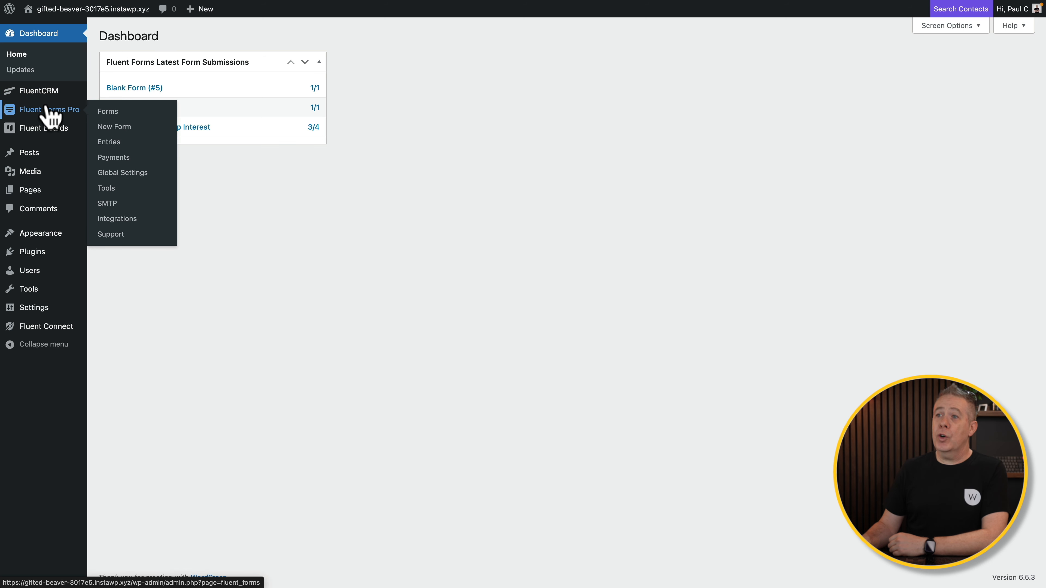
pyautogui.click(109, 157)
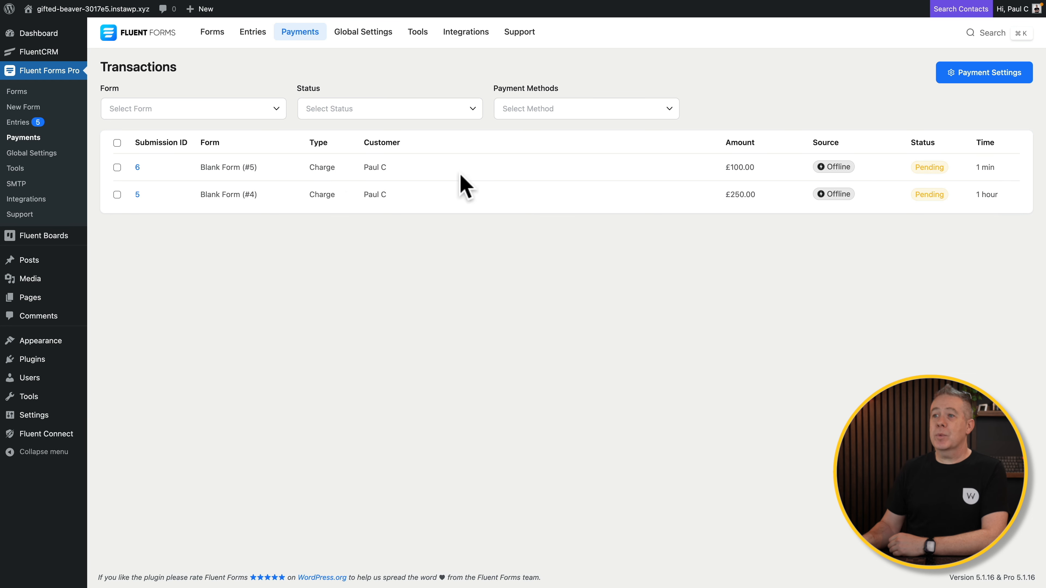
pyautogui.click(138, 167)
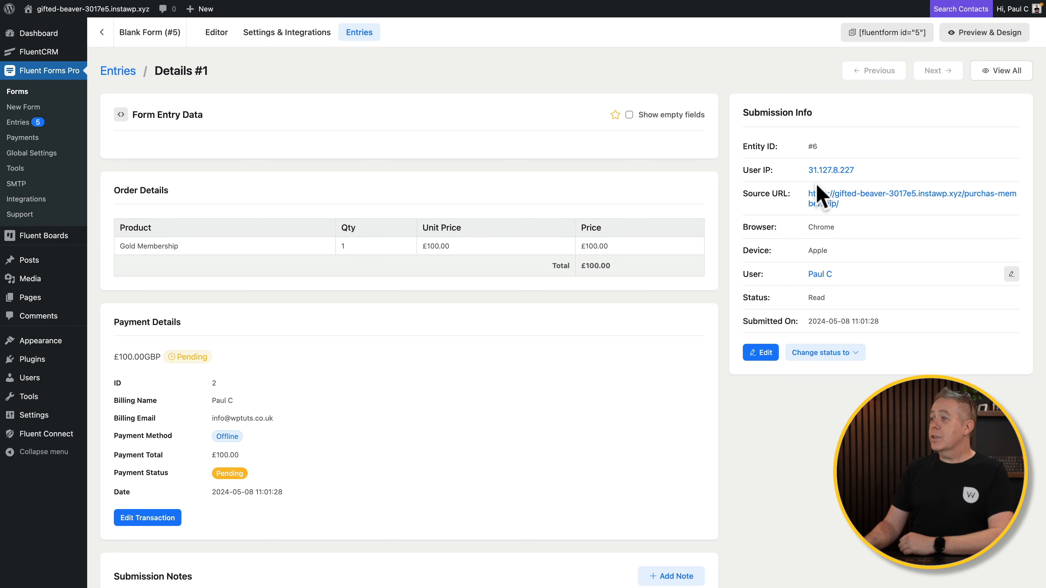
pyautogui.scroll(-1, 738, 515)
pyautogui.scroll(-5, 737, 515)
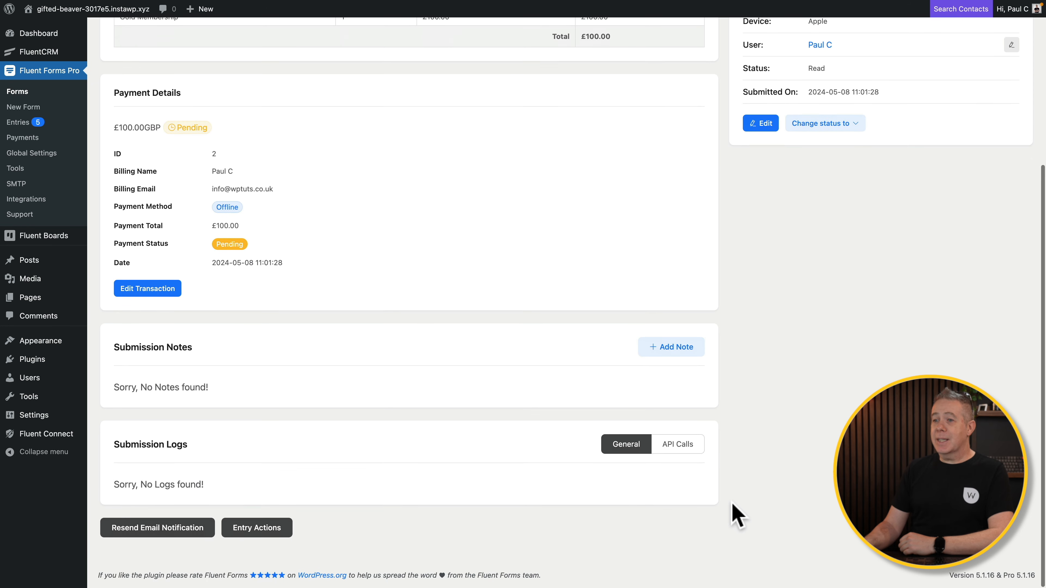
pyautogui.scroll(5, 737, 515)
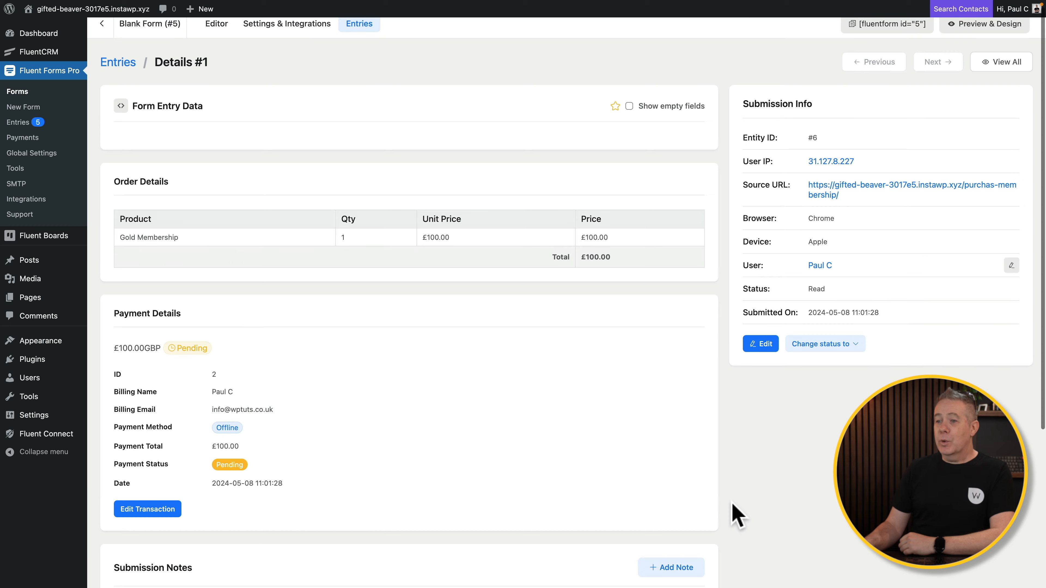
# Change the £100.00 transaction's status to Paid, confirm, and return to Payments.
pyautogui.click(148, 511)
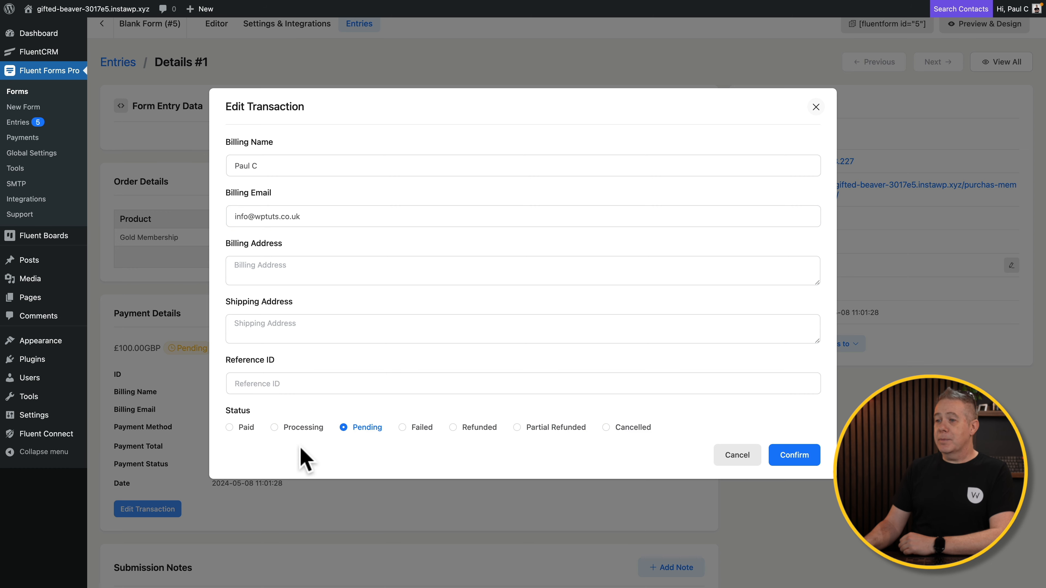
pyautogui.click(229, 428)
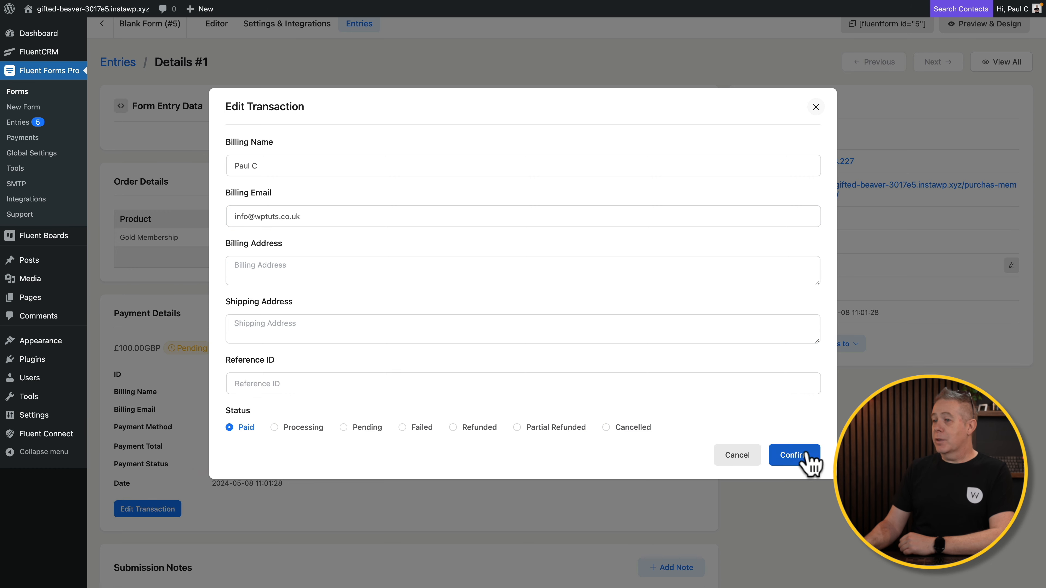
pyautogui.click(807, 456)
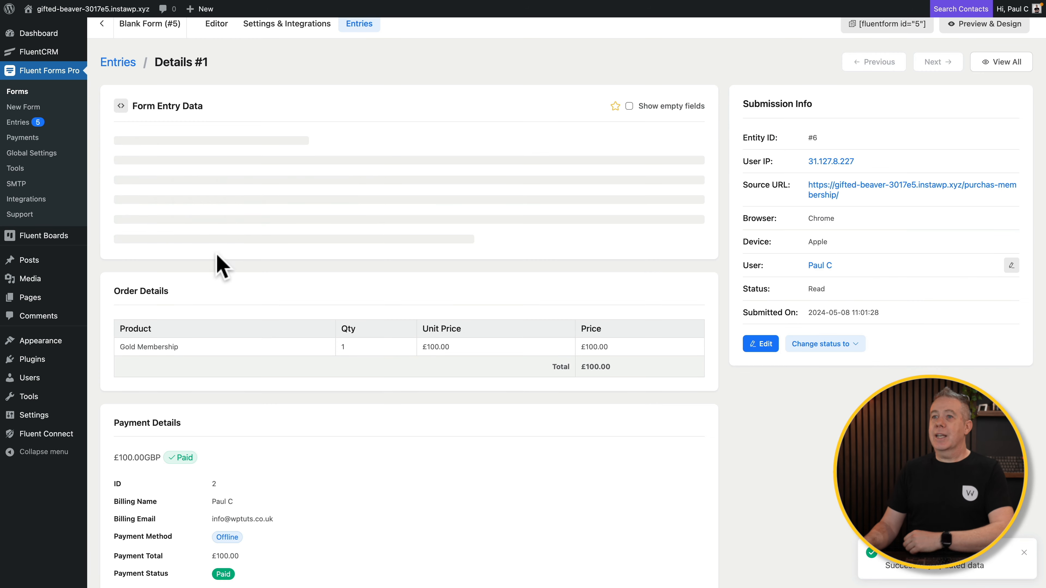
pyautogui.click(23, 138)
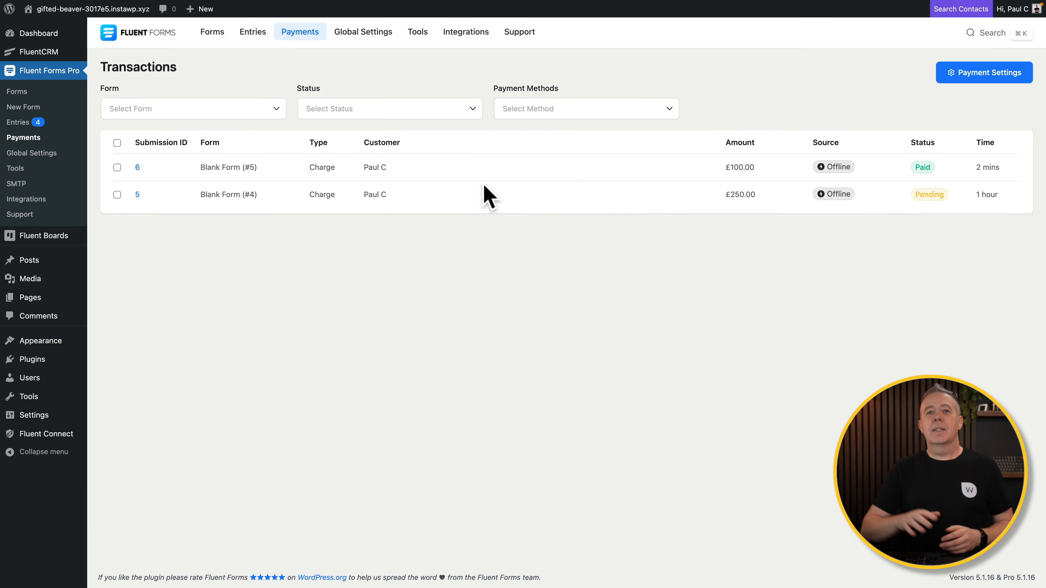